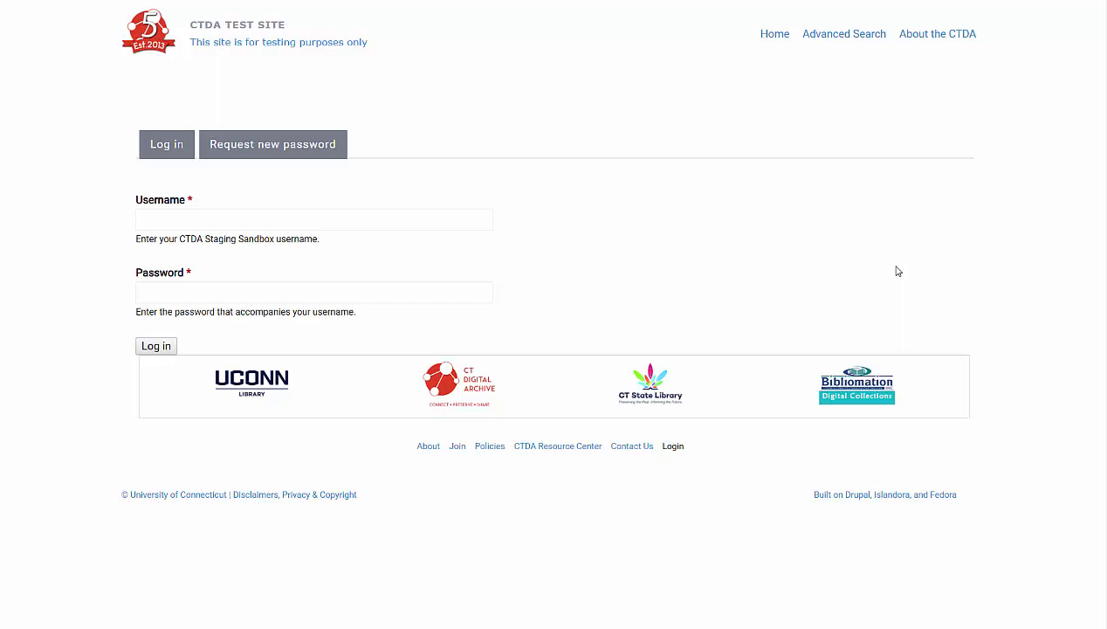
- Log in to the CTDA test site with the username ctda and the account password
click(344, 218)
text(ctda)
key(Tab)
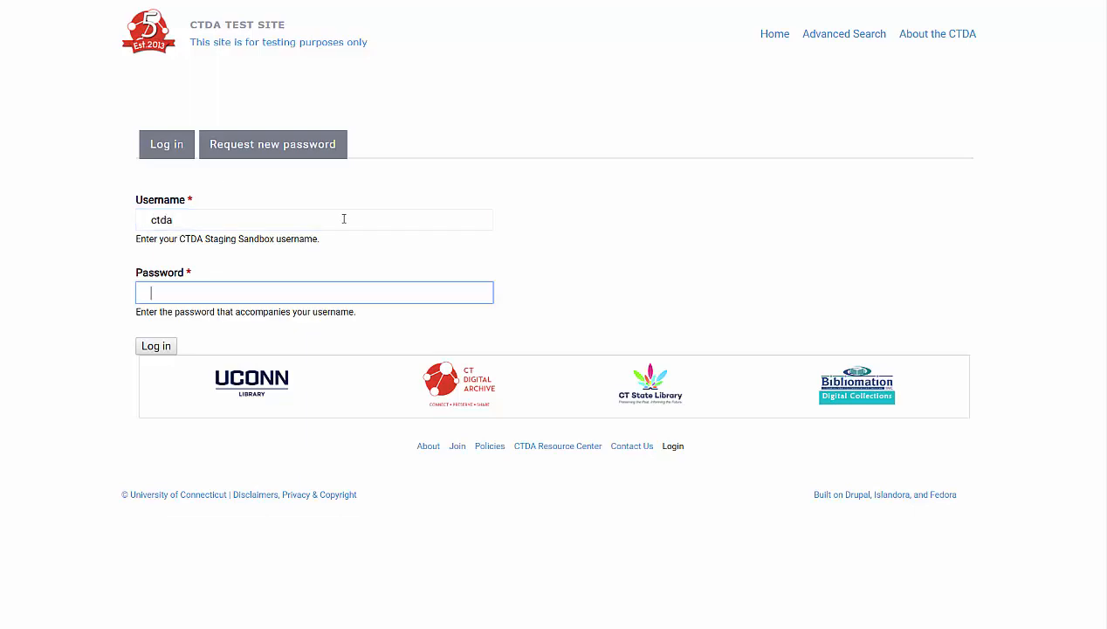
text(•••••••••••)
key(Return)
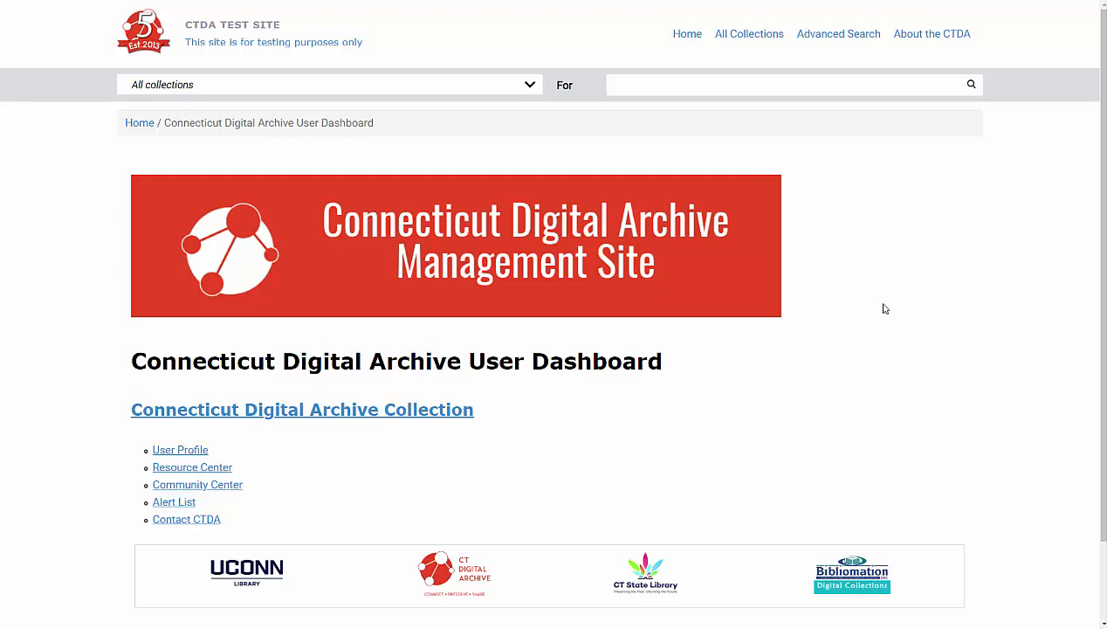
- Open the Sandbox Collection inside the Connecticut Digital Archive Collection
scroll(885, 308, down, 1)
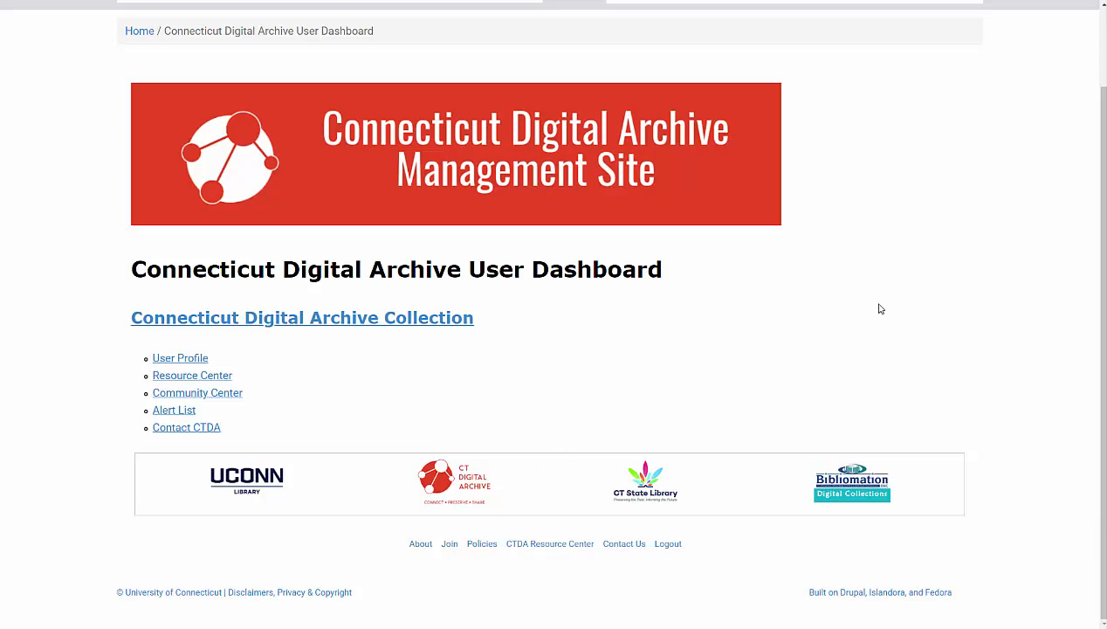
click(355, 320)
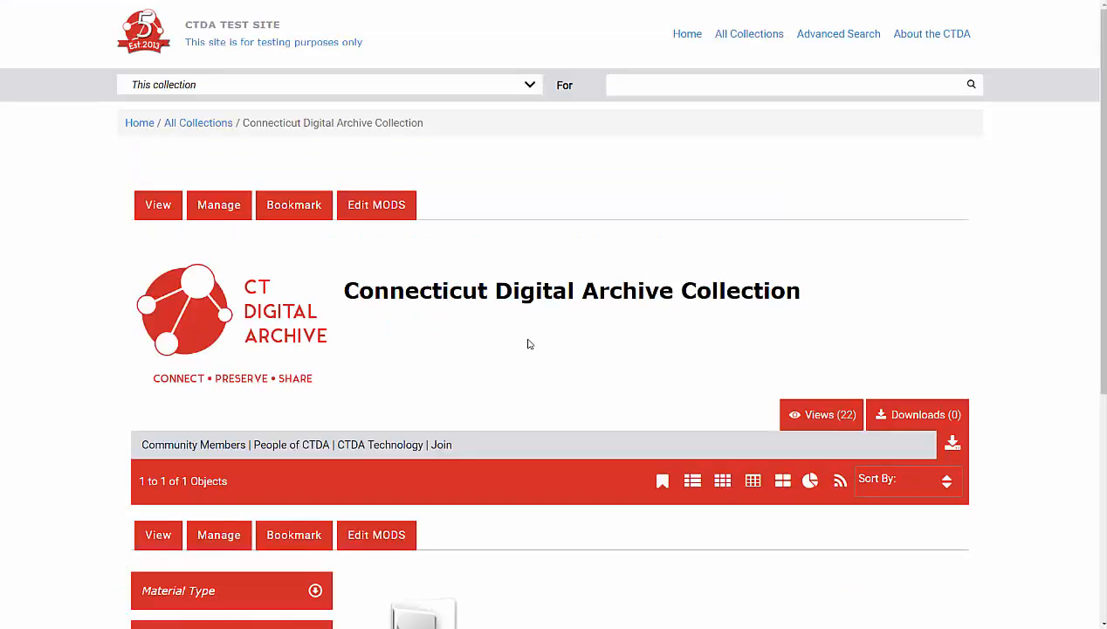
scroll(528, 344, down, 3)
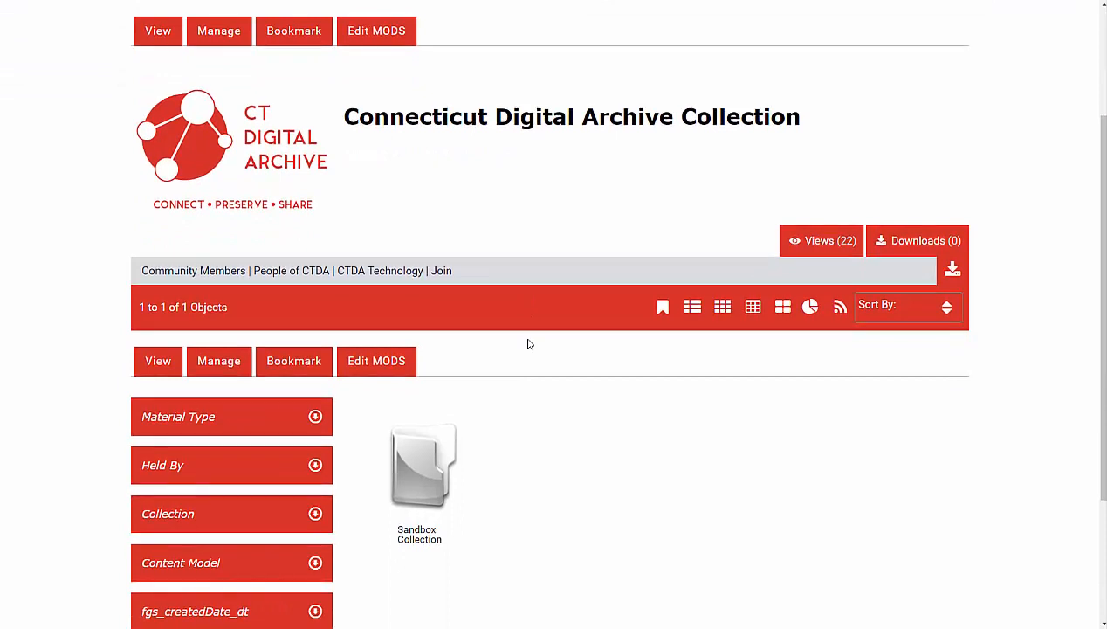
scroll(527, 344, down, 1)
scroll(528, 344, down, 1)
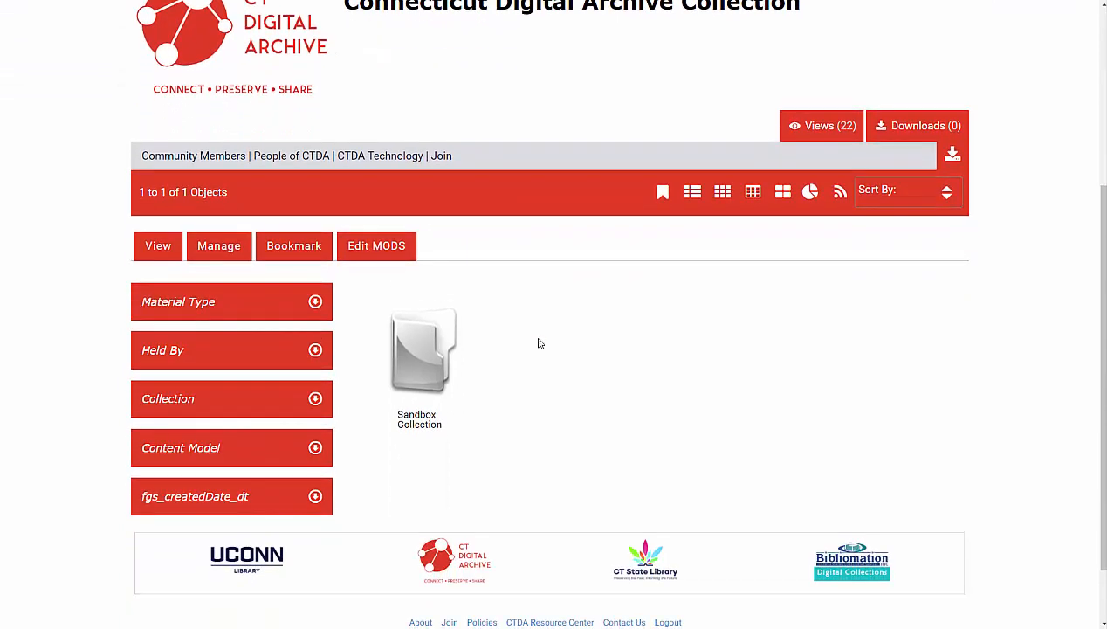
click(422, 352)
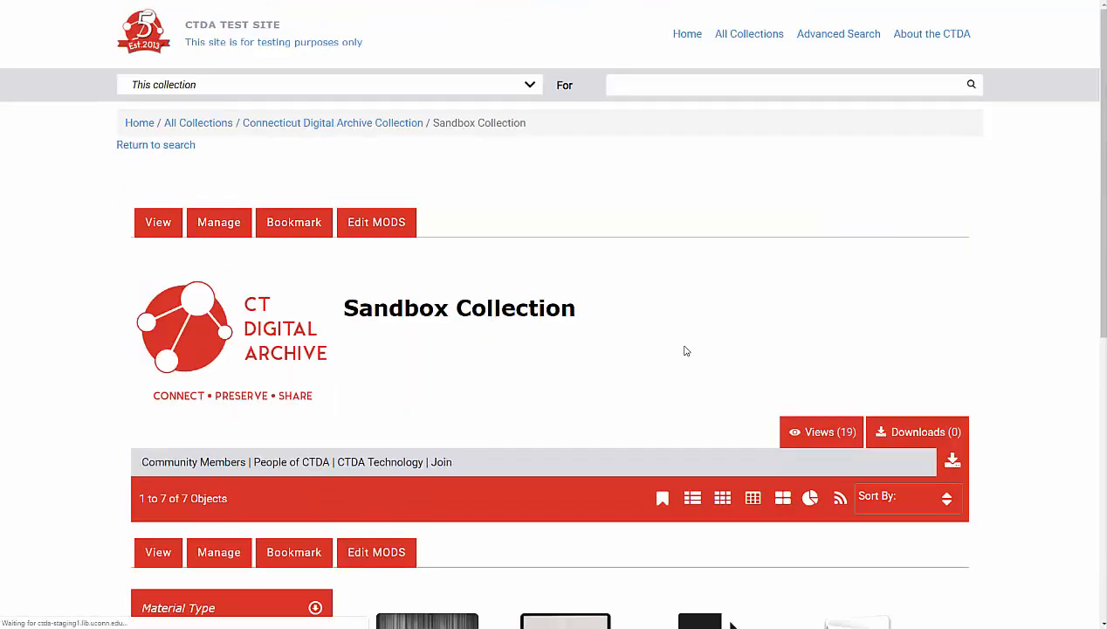
- Go to the management page of the Sandbox Collection and start adding an object to it
scroll(685, 351, down, 3)
scroll(685, 351, down, 2)
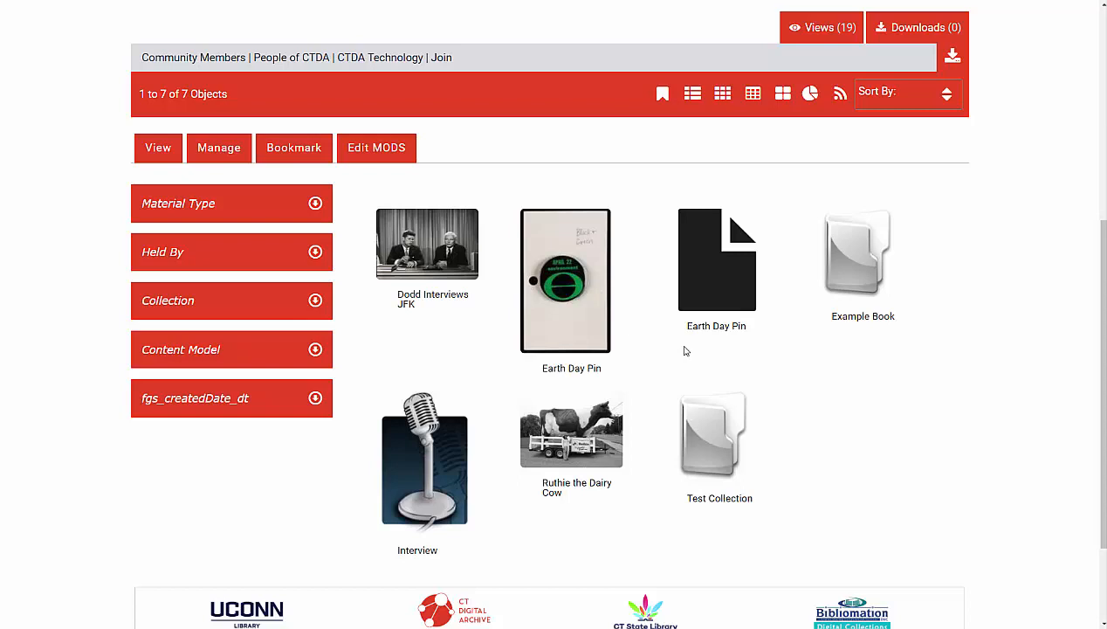
click(224, 151)
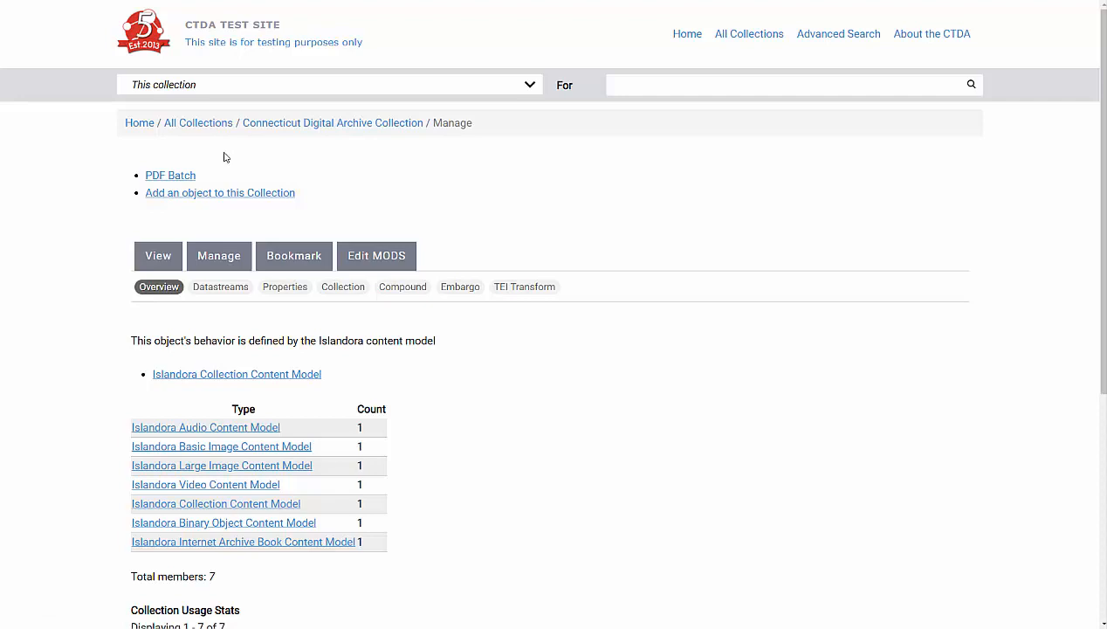
click(240, 202)
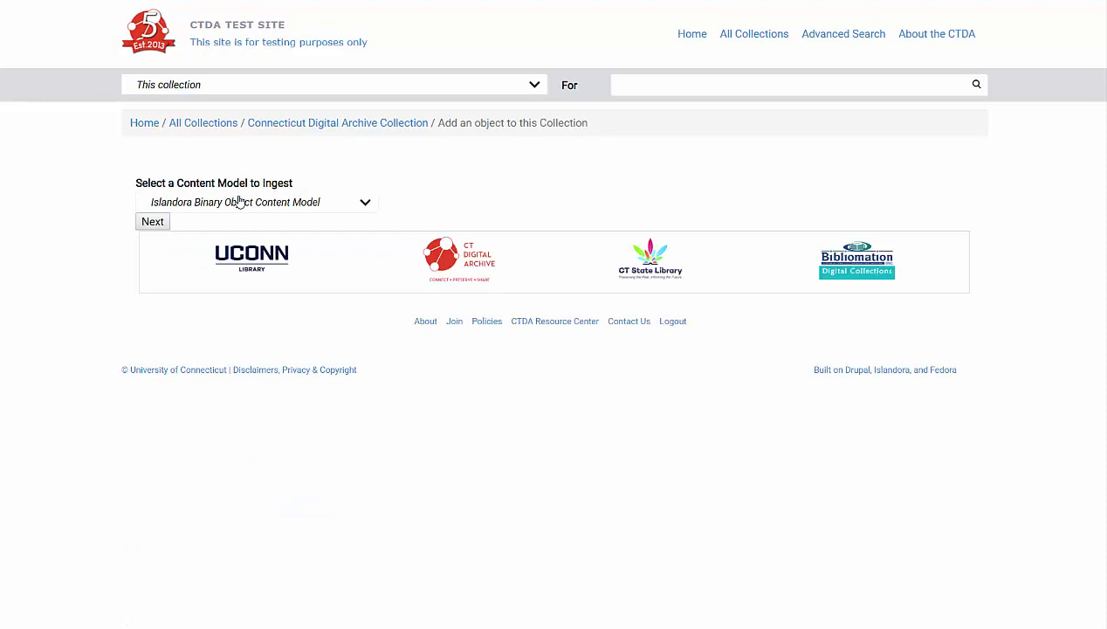
- Choose the Islandora Compound Object Content Model and the CTDA Item MODS Form for the new object
click(319, 201)
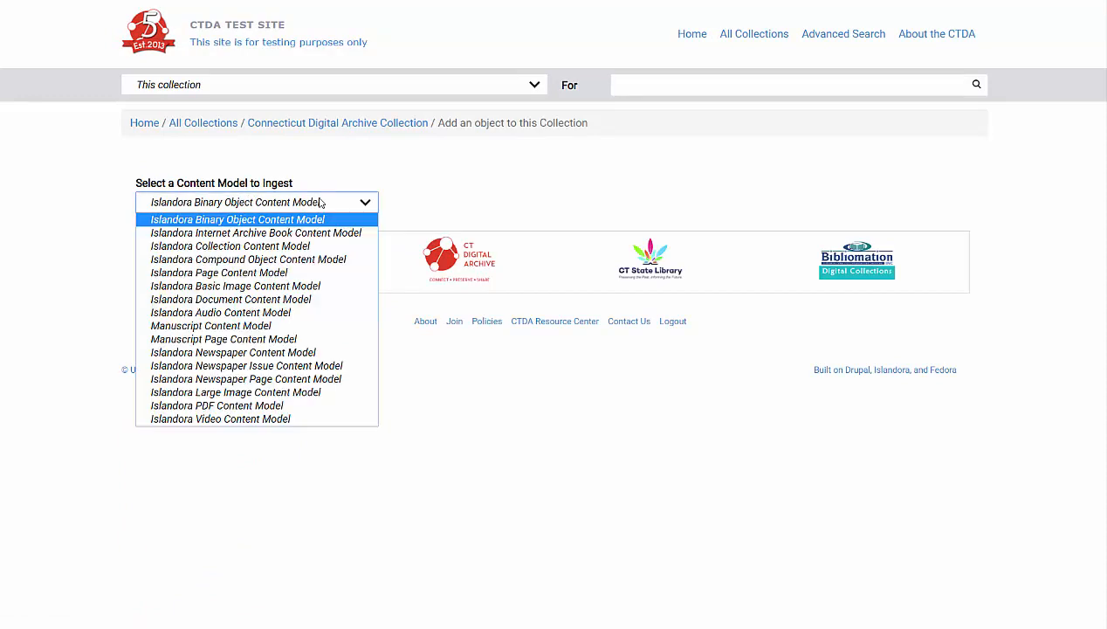
click(313, 262)
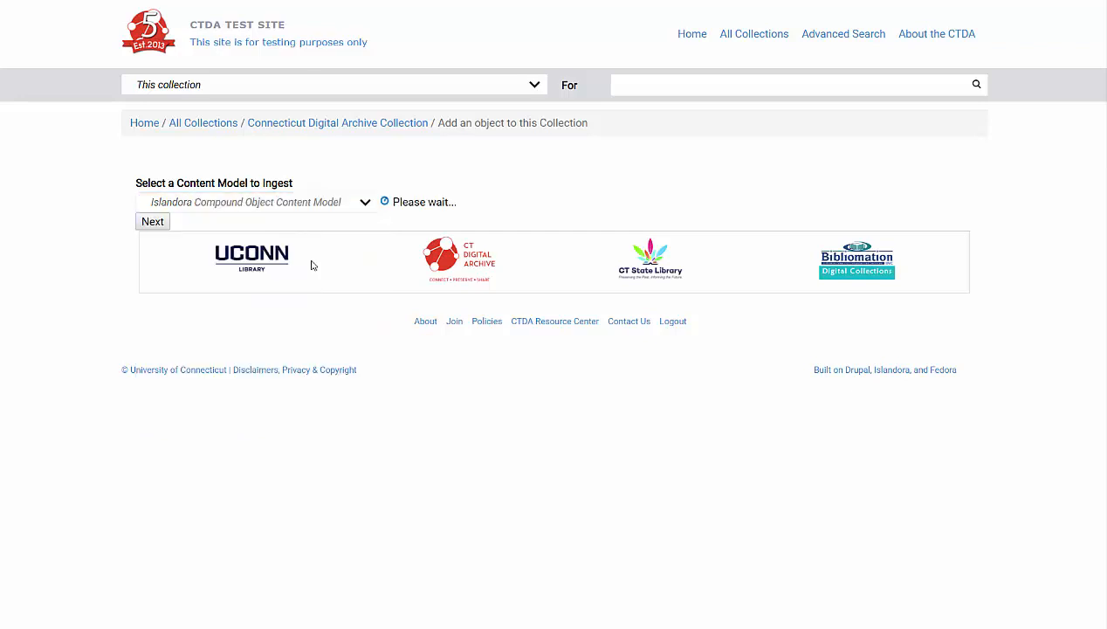
click(153, 223)
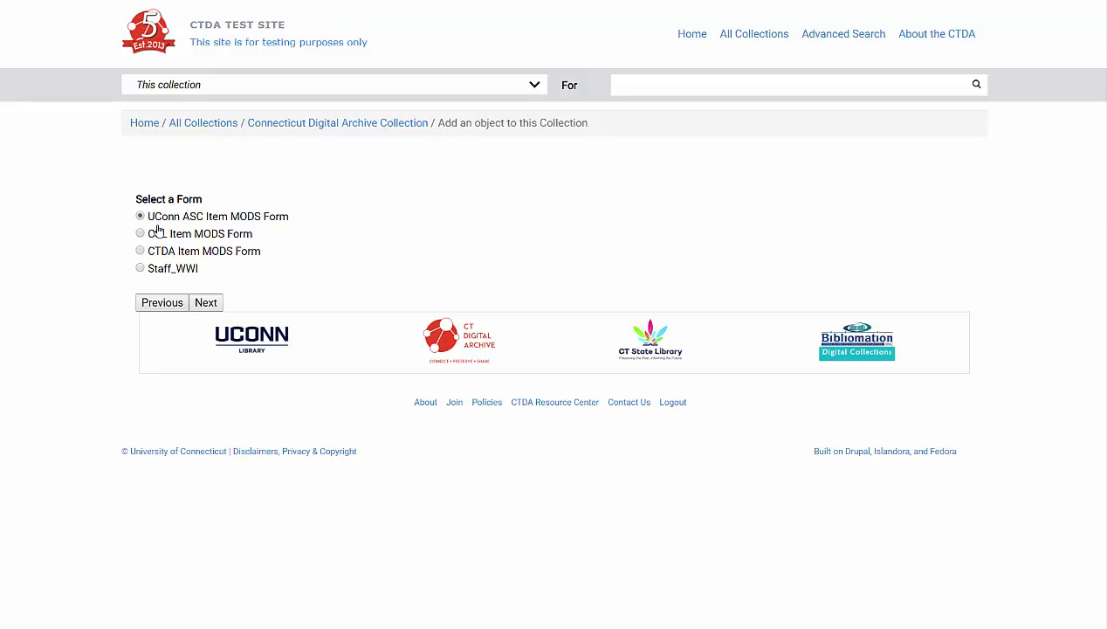
click(179, 251)
click(208, 303)
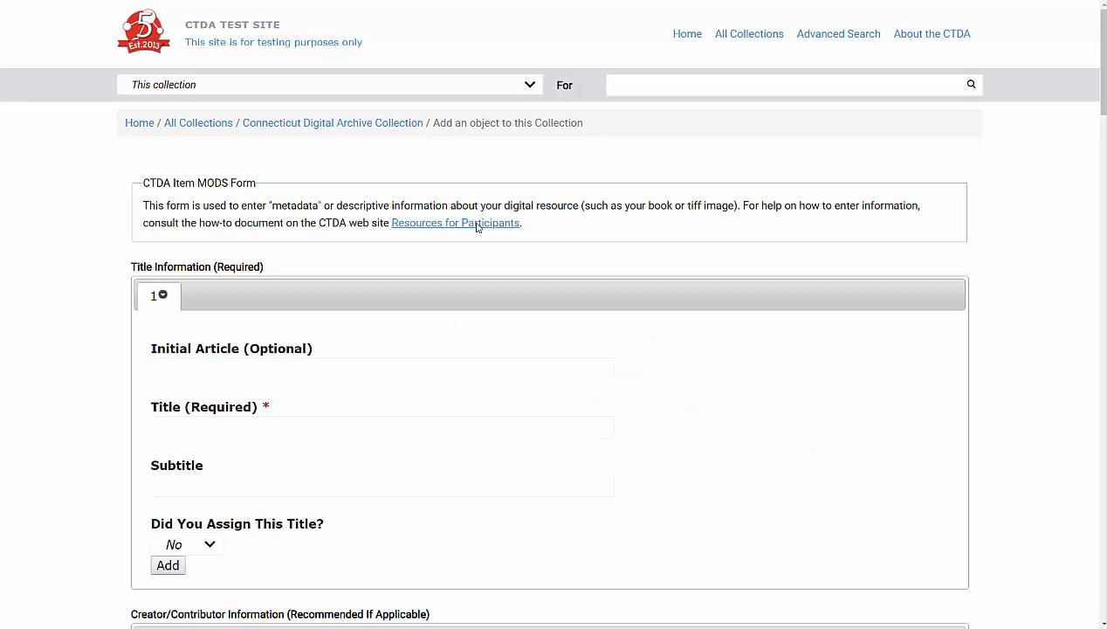
- Enter "Parent Object" as the required title in the MODS form
scroll(478, 226, down, 3)
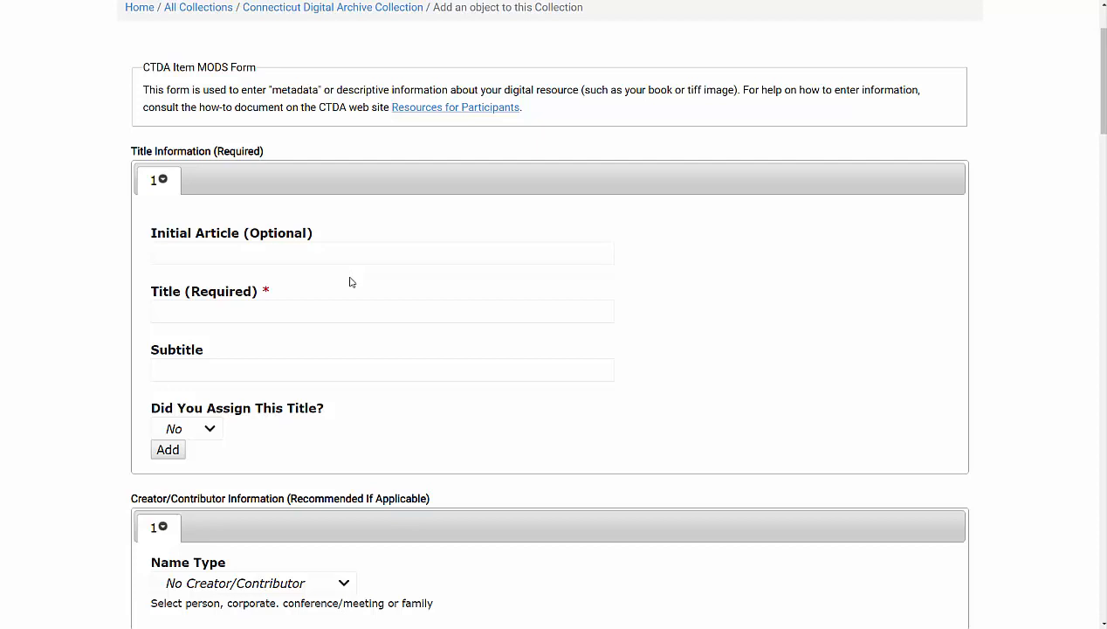
click(333, 311)
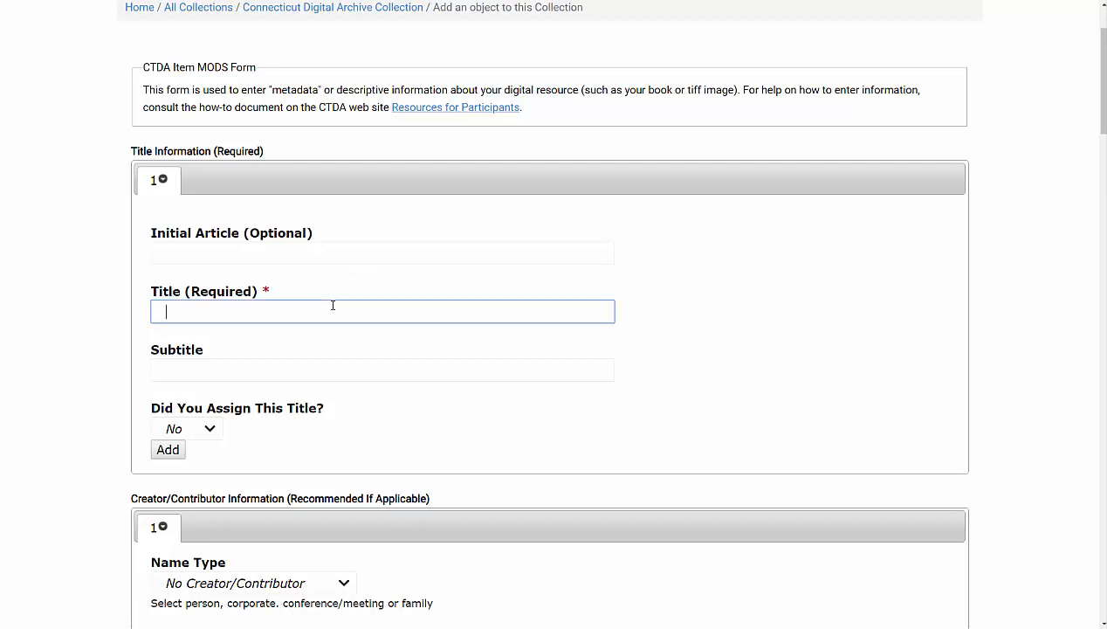
text(Parent Object)
- Choose still image as the required resource type of the object
scroll(357, 305, down, 6)
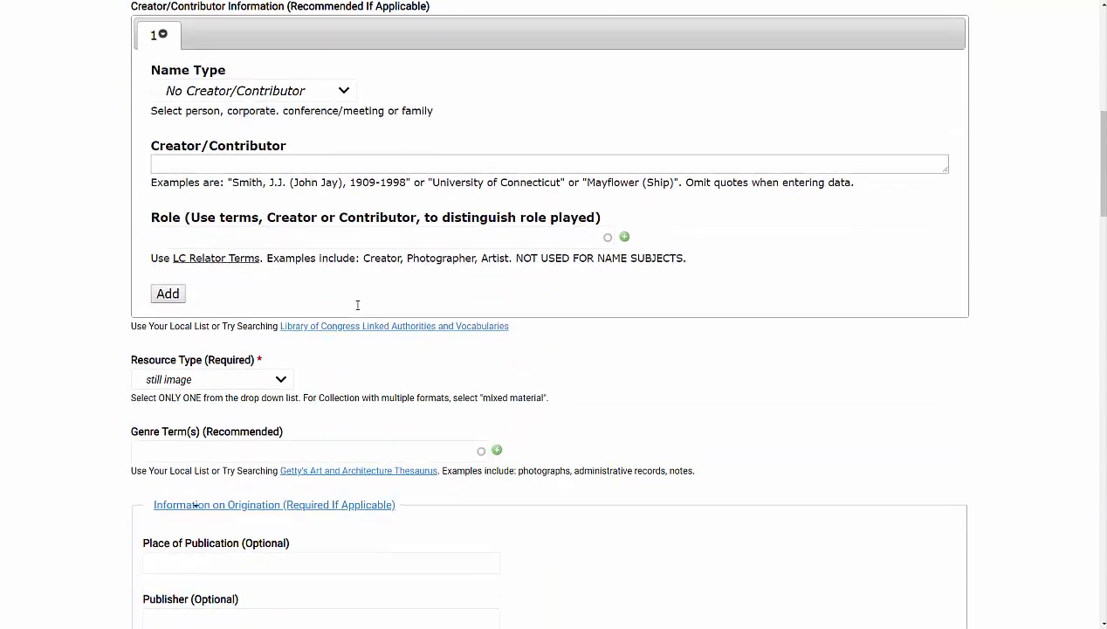
scroll(357, 305, down, 1)
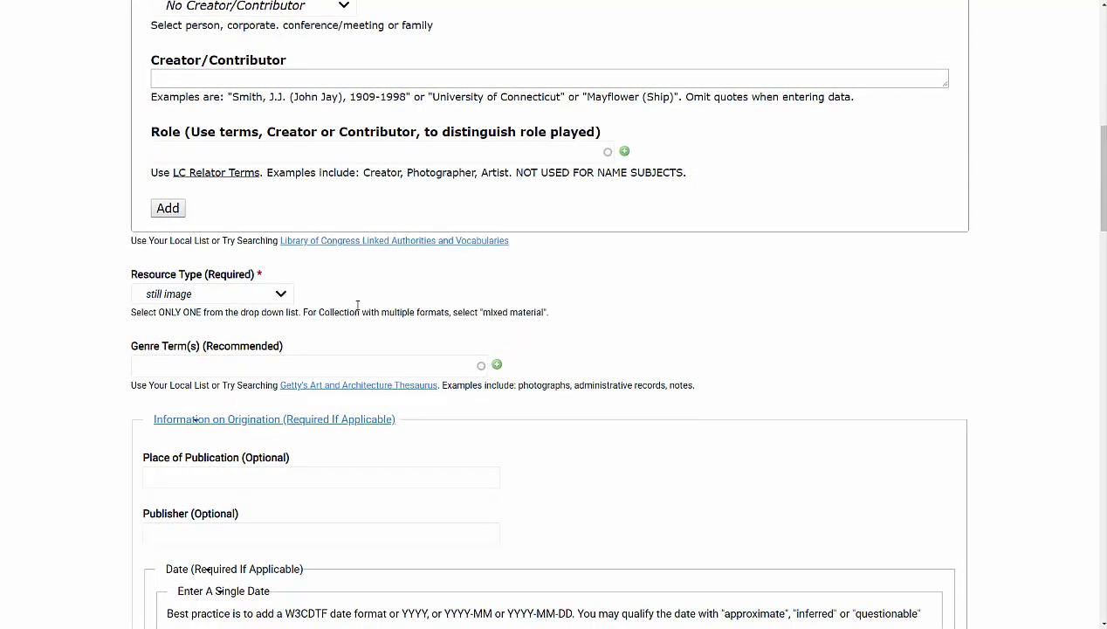
click(282, 297)
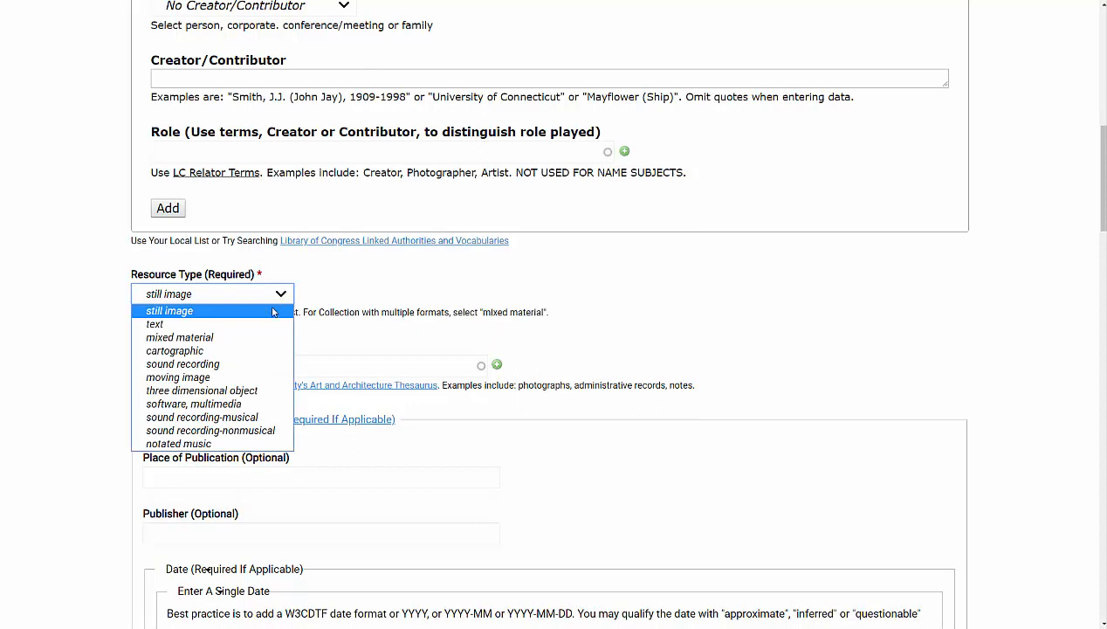
click(272, 312)
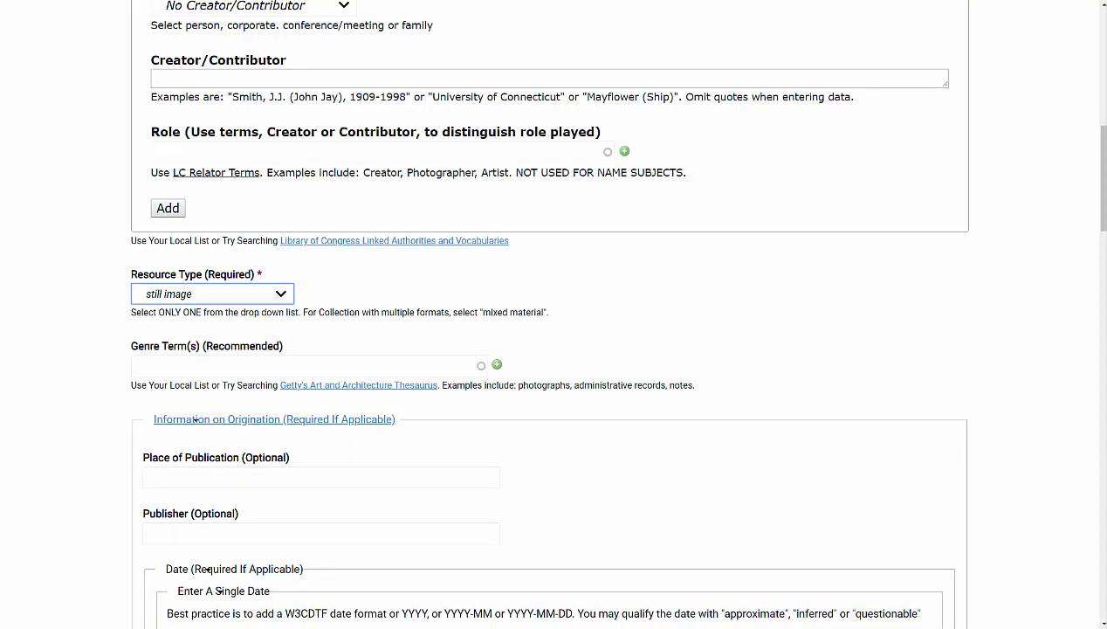
- Set Held By to Archives & Special Collections at the Thomas J. Dodd Research Center, University of Connecticut Libraries
scroll(836, 367, down, 7)
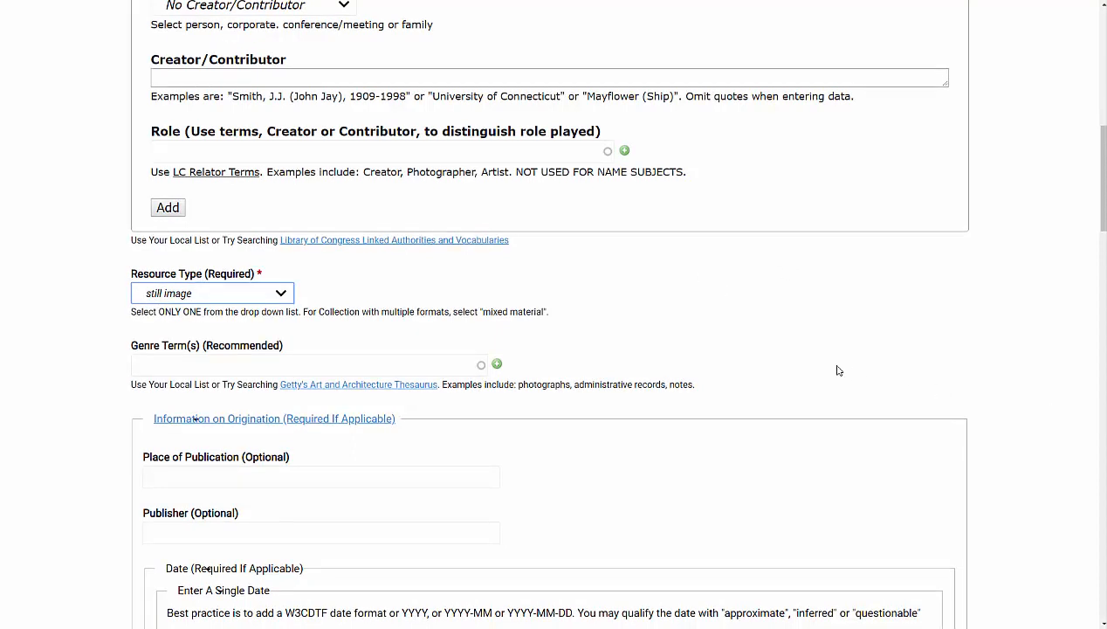
scroll(837, 367, down, 3)
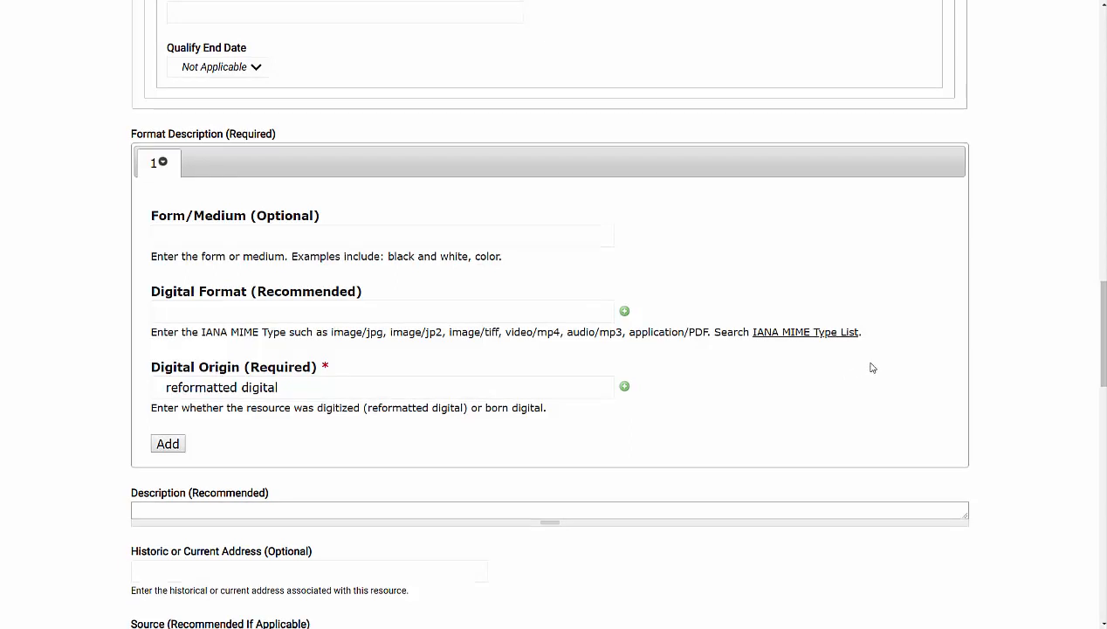
scroll(862, 364, down, 5)
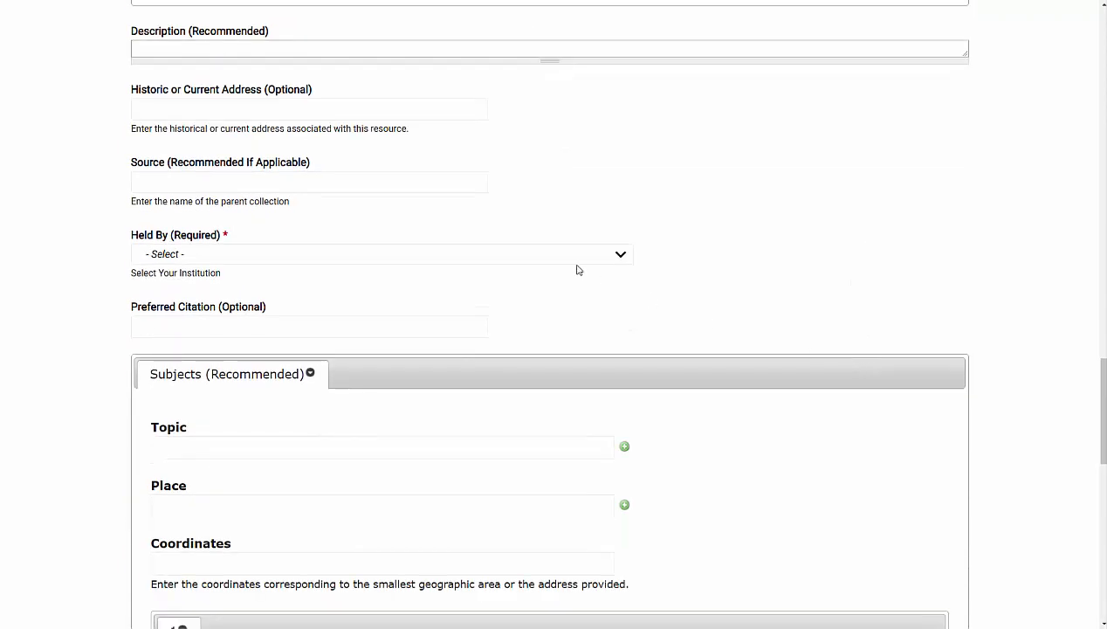
click(621, 255)
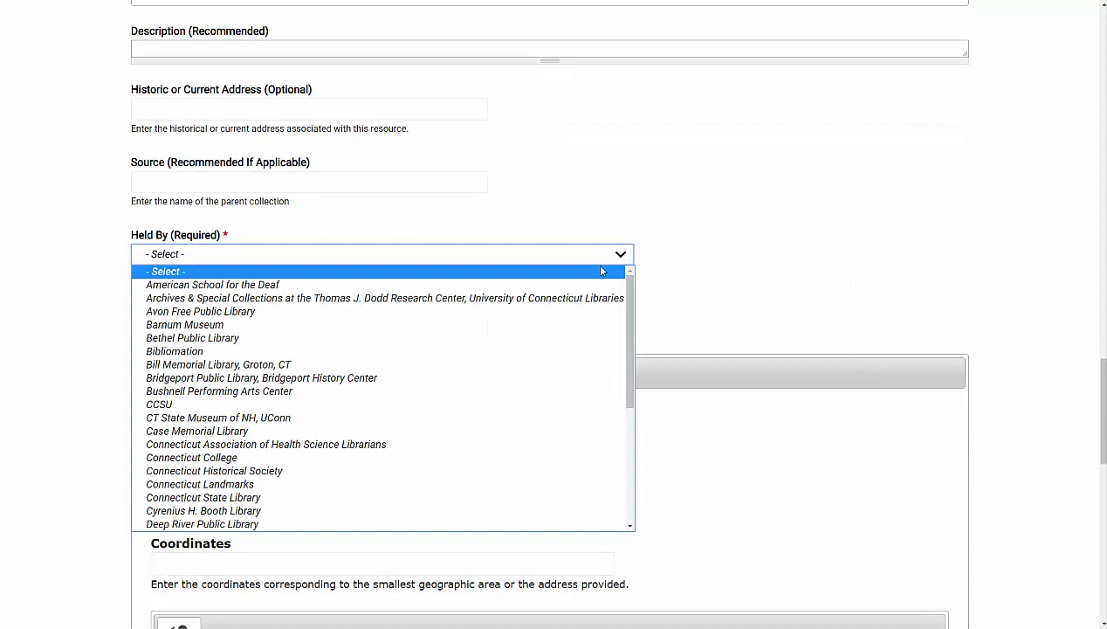
click(581, 298)
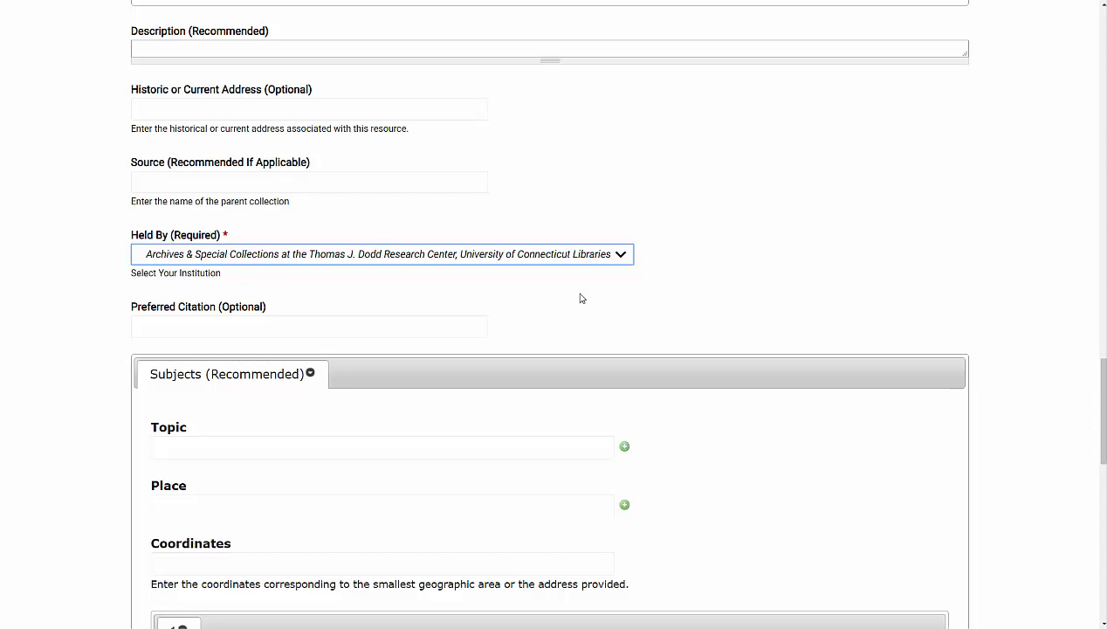
- Set the required rights to Archives & Special Collections, University of Connecticut, and ingest the object
scroll(580, 299, down, 7)
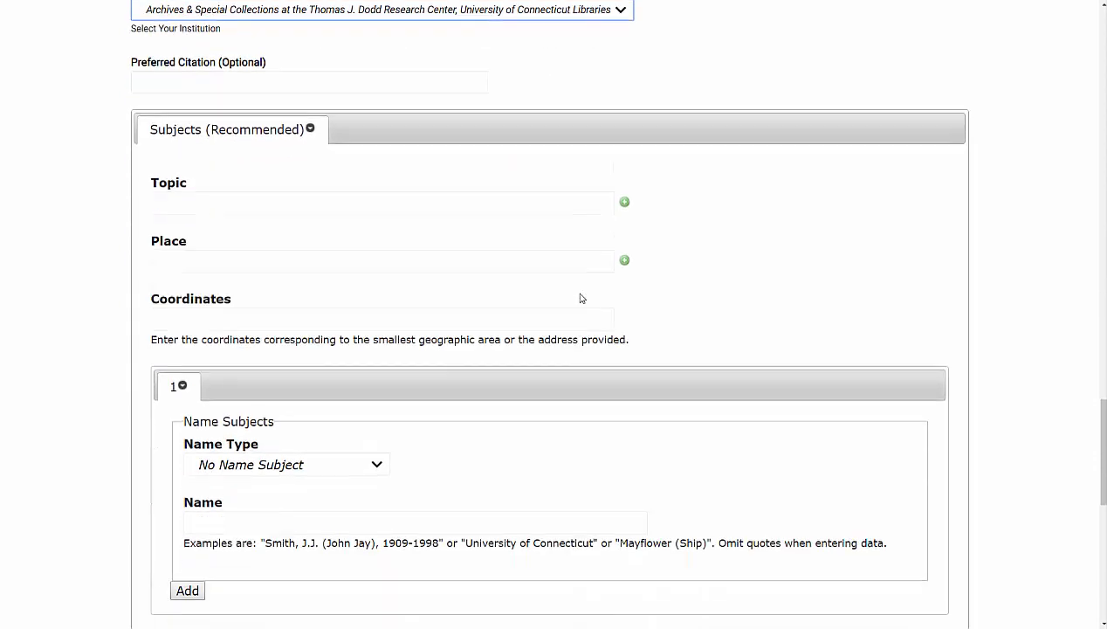
scroll(581, 299, down, 4)
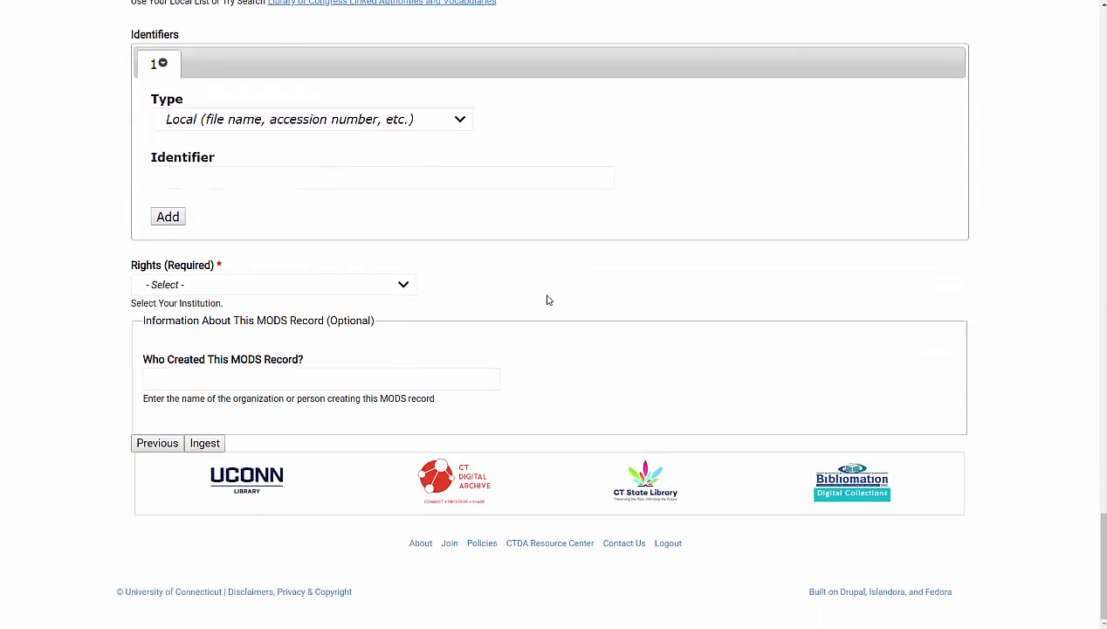
click(227, 288)
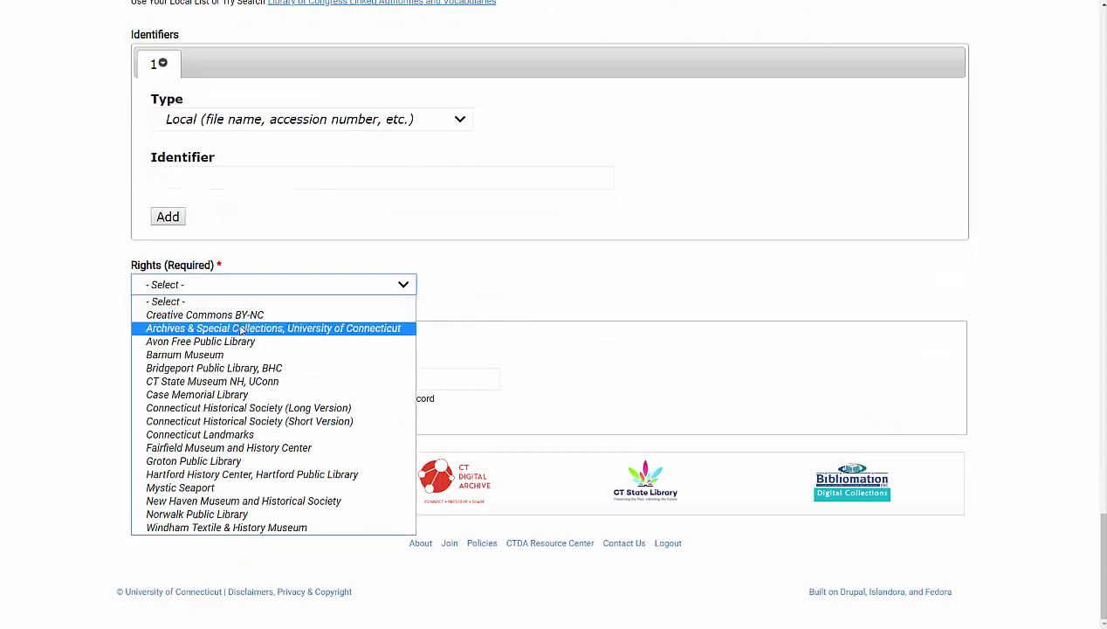
click(280, 328)
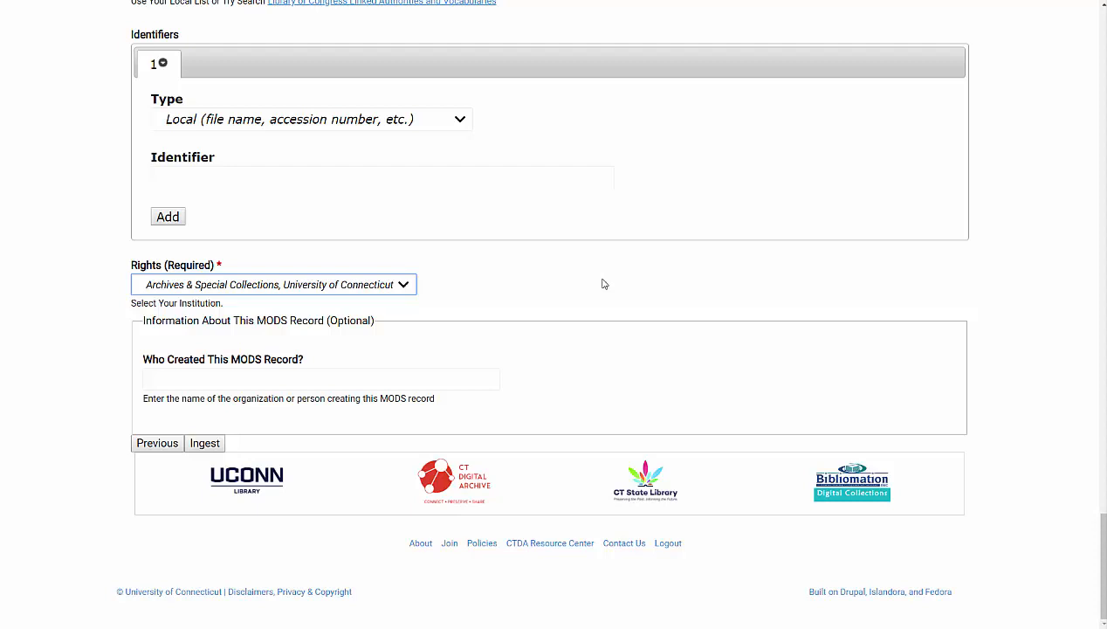
click(385, 285)
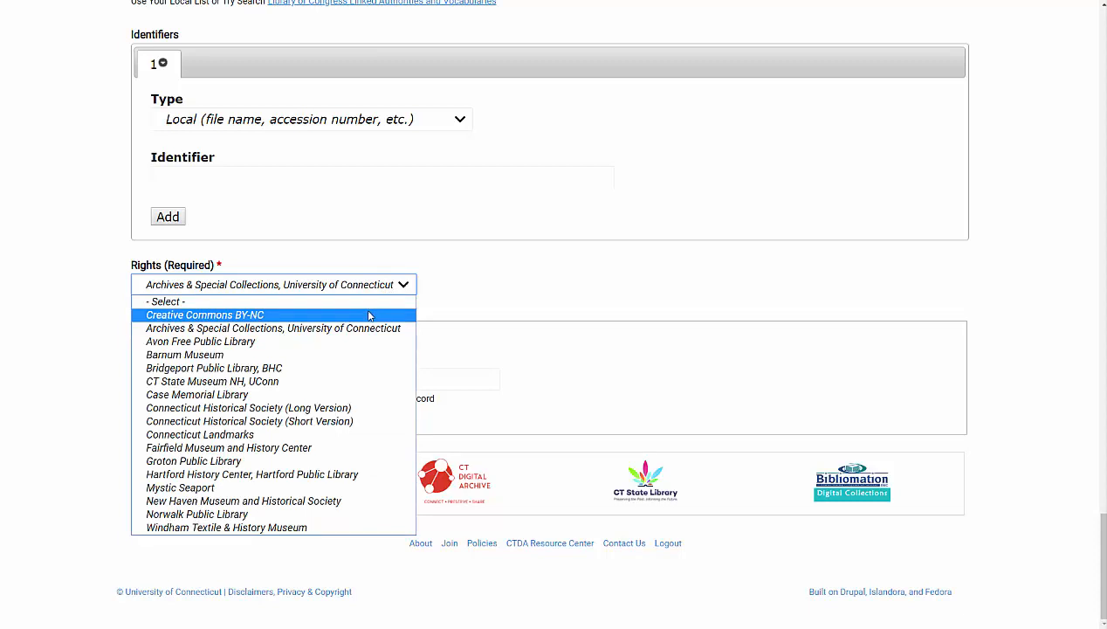
click(563, 319)
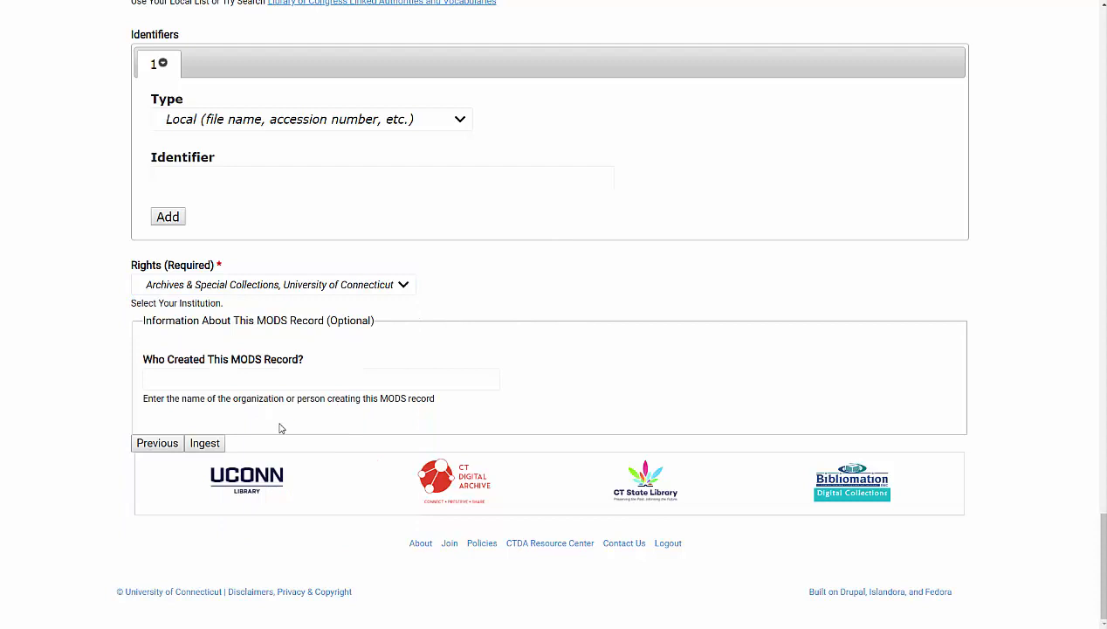
click(206, 443)
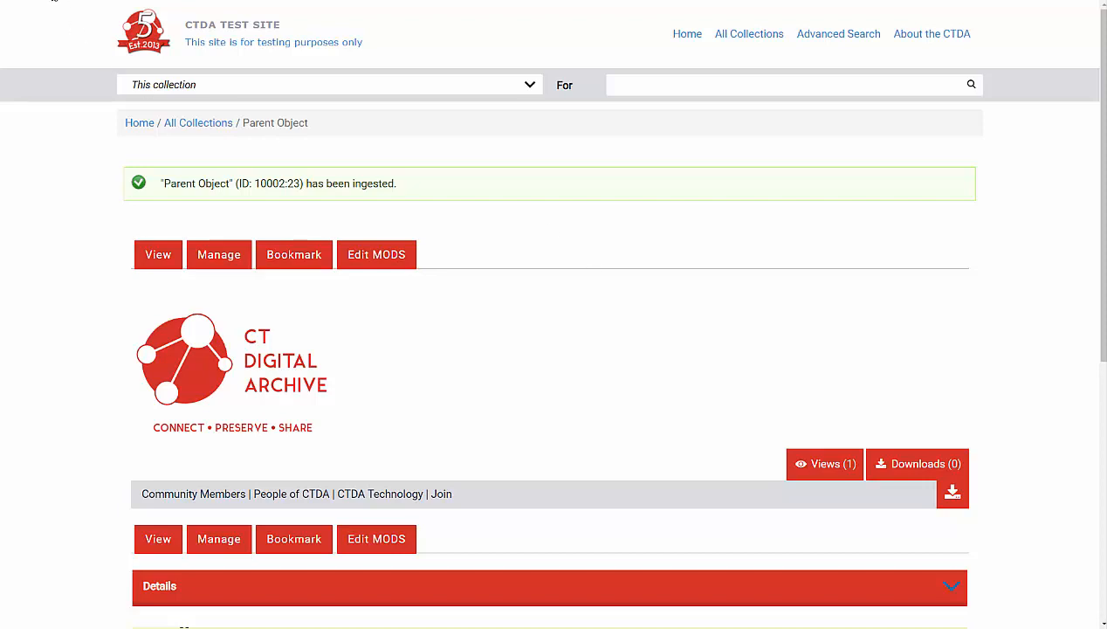
- Reload and review the page of the ingested Parent Object, and switch to the Ruthie the Dairy Cow object page
click(52, 0)
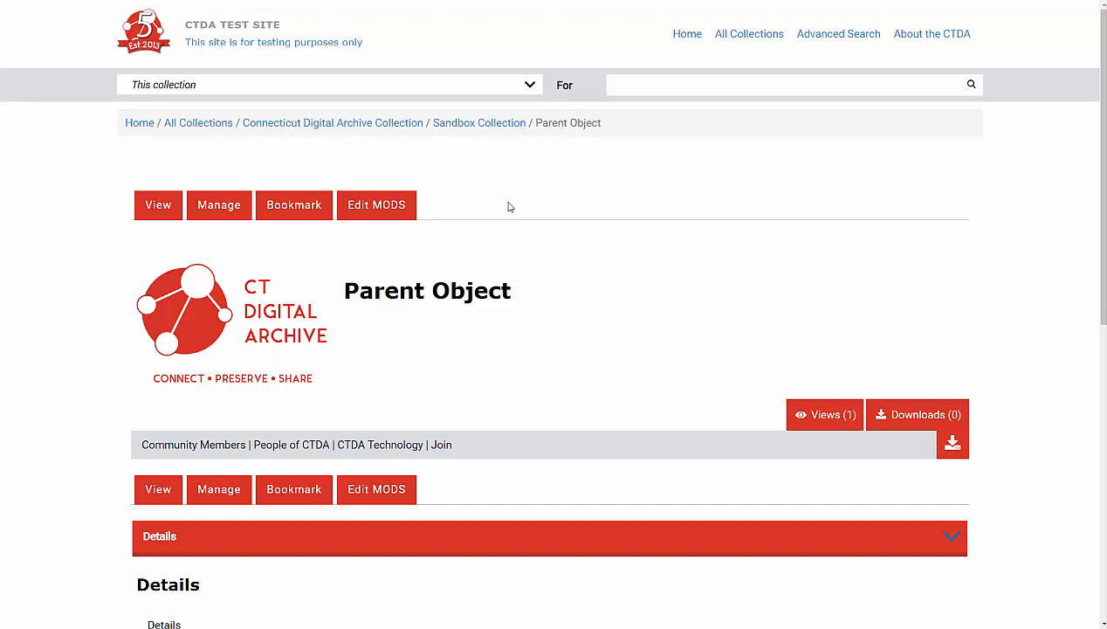
scroll(506, 209, down, 2)
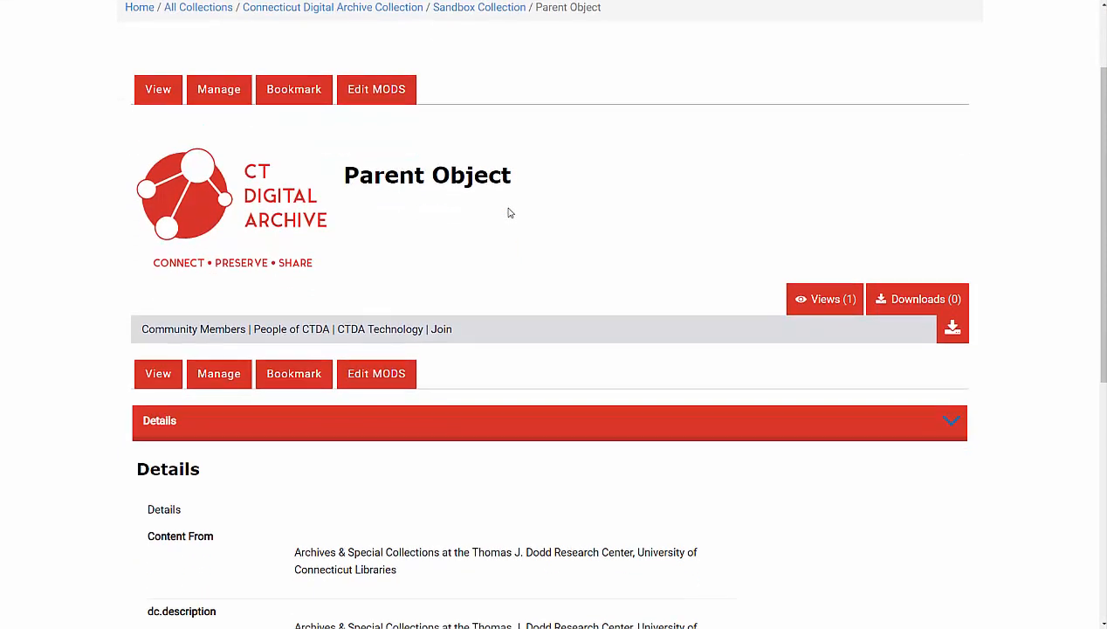
key(alt+Left)
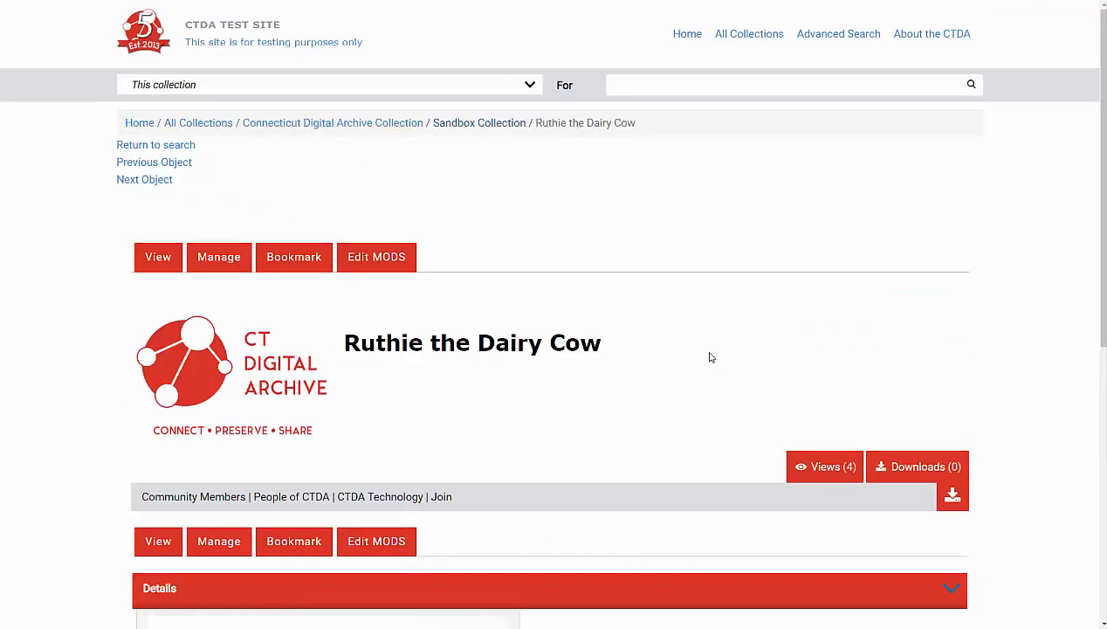
- Look up the PID of Ruthie the Dairy Cow in the object's datastream listing and select it
scroll(709, 357, down, 2)
click(234, 374)
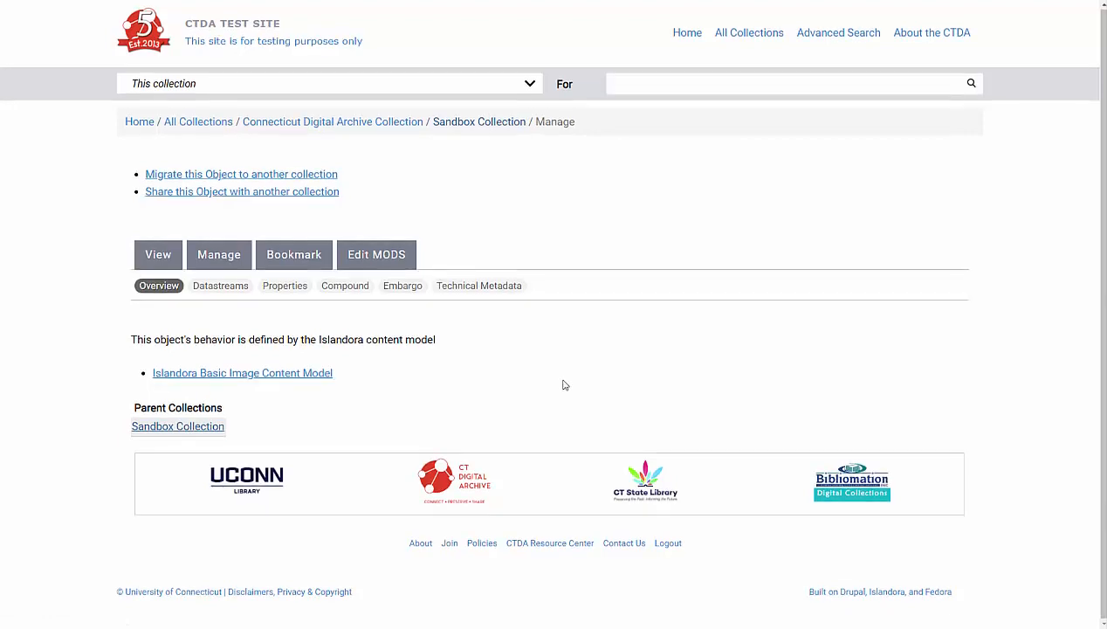
click(225, 286)
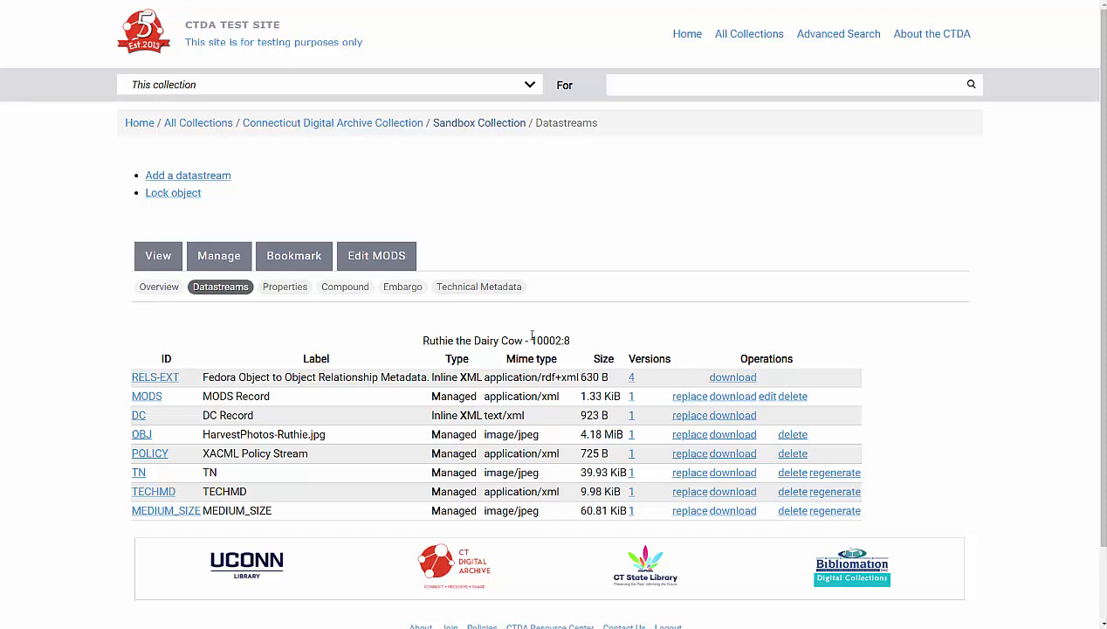
drag(531, 340, 576, 338)
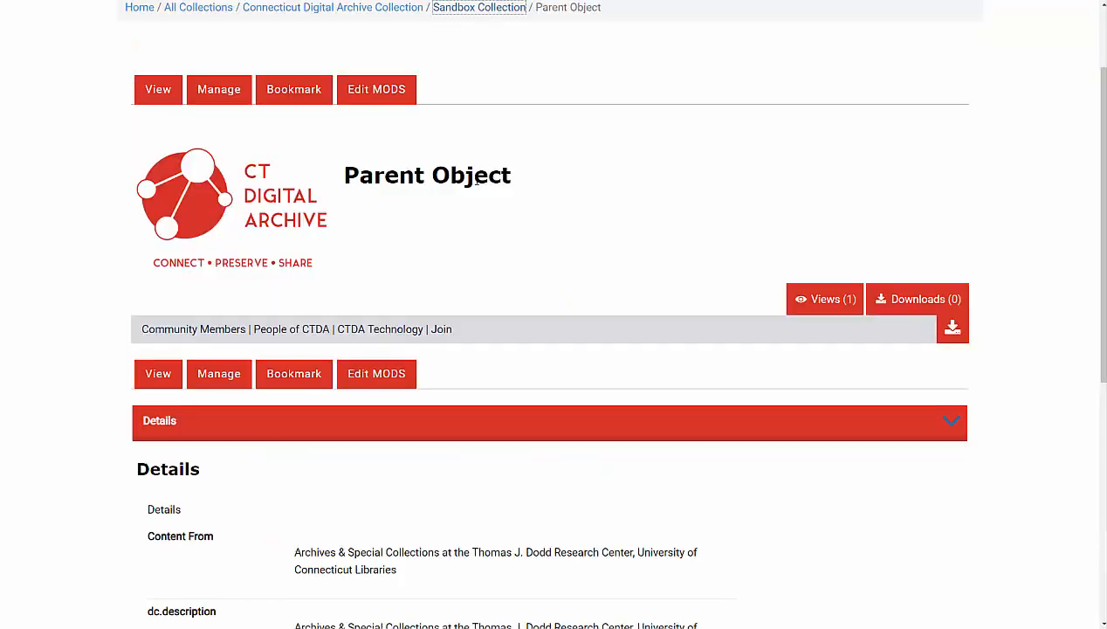
- In the Parent Object's compound settings, add Ruthie the Dairy Cow (10002:8) as a child object and save
scroll(476, 180, down, 2)
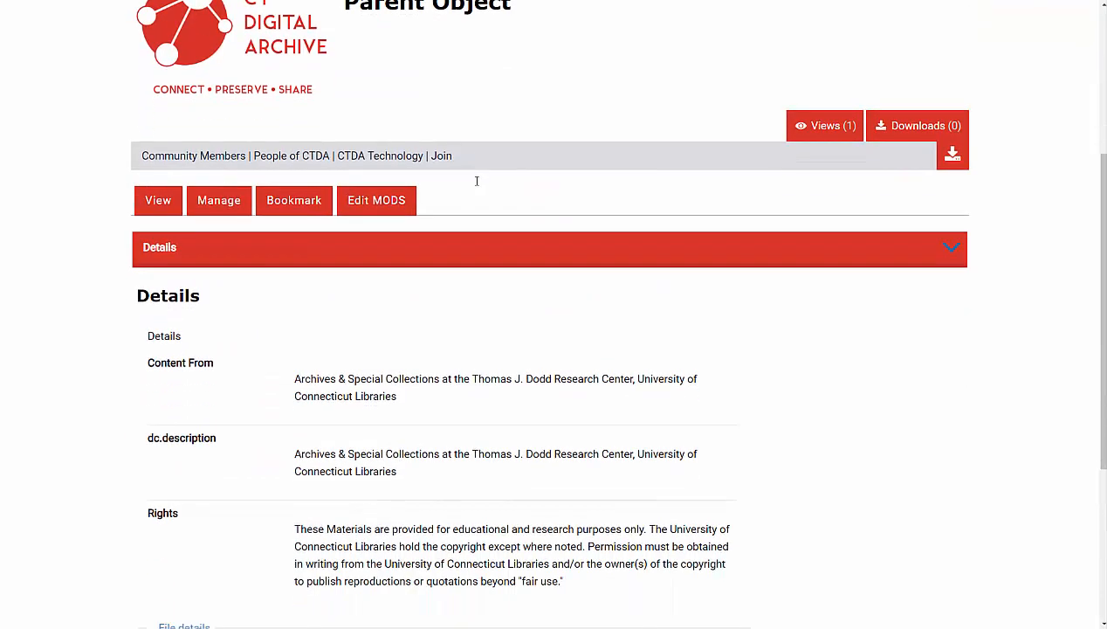
click(213, 203)
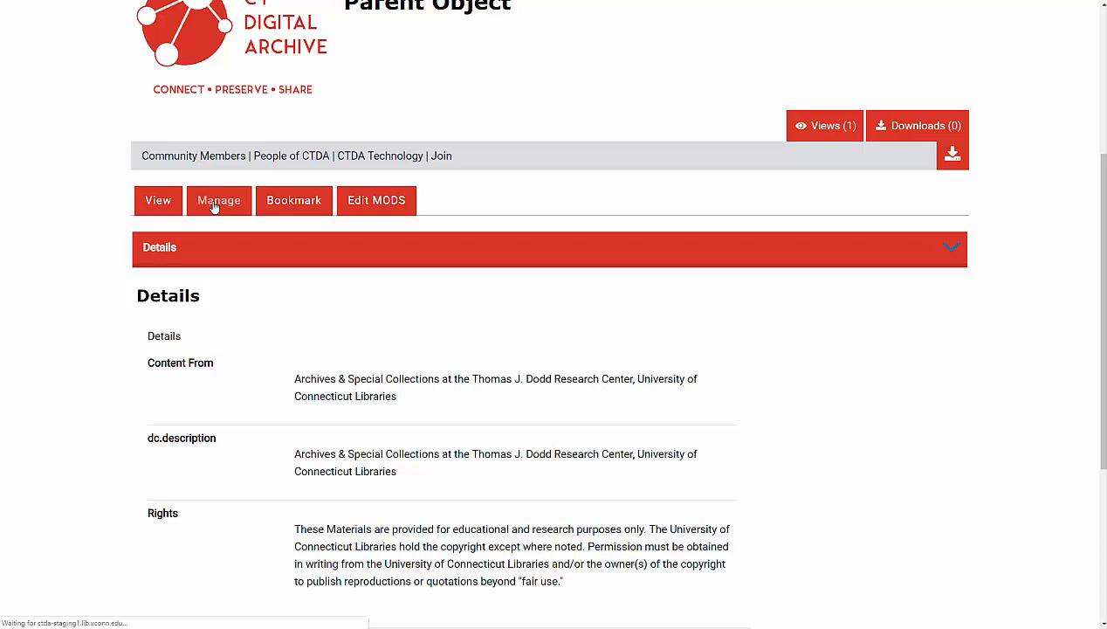
click(348, 294)
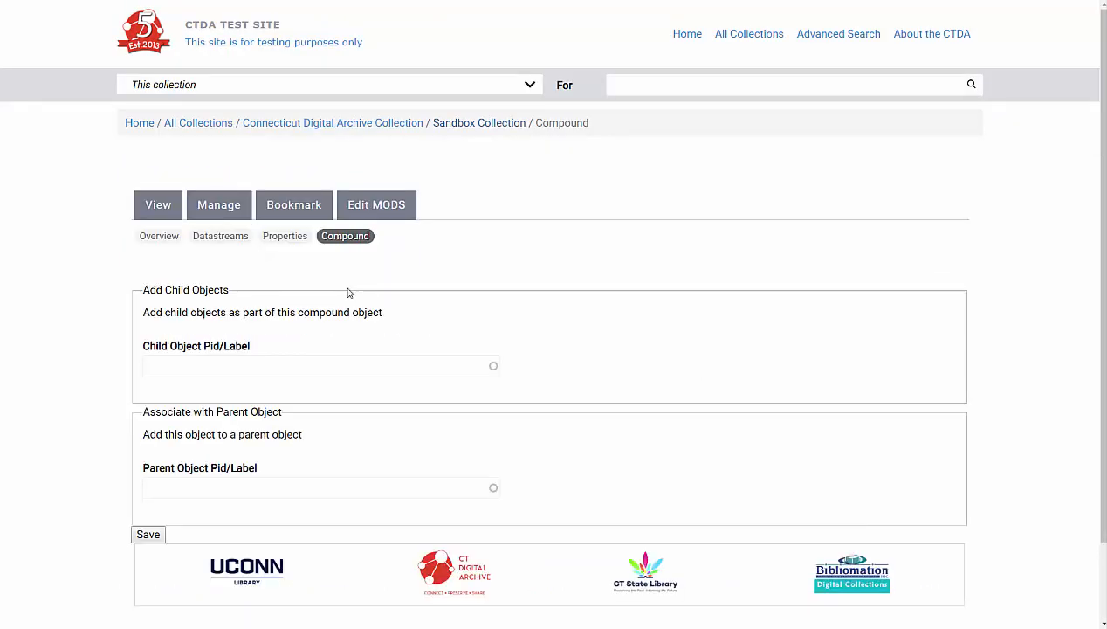
scroll(348, 293, down, 2)
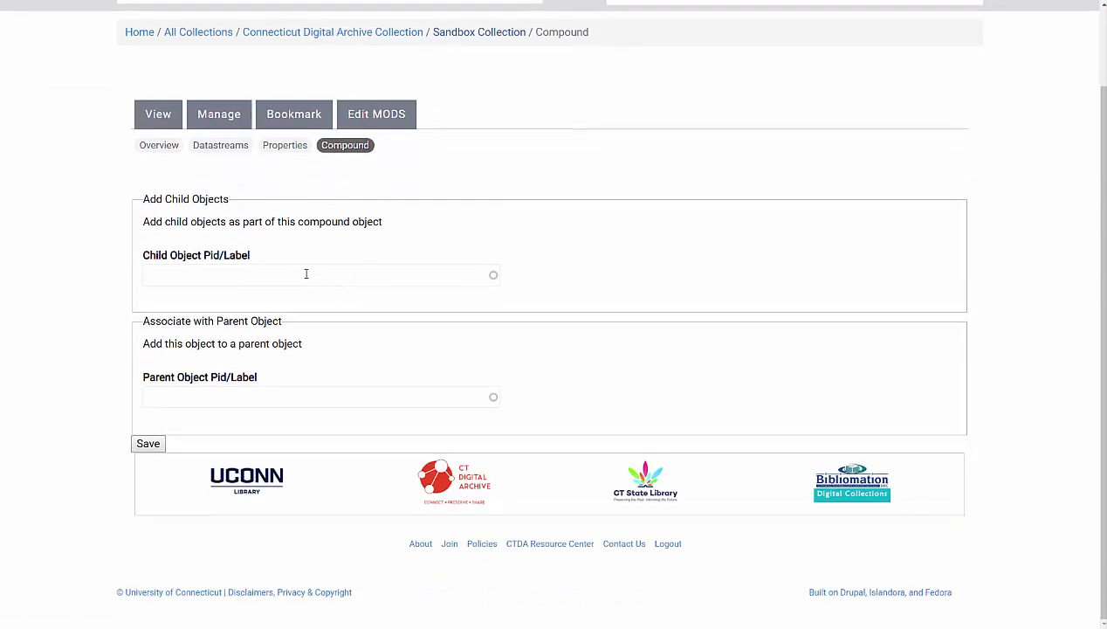
click(306, 274)
text(1)
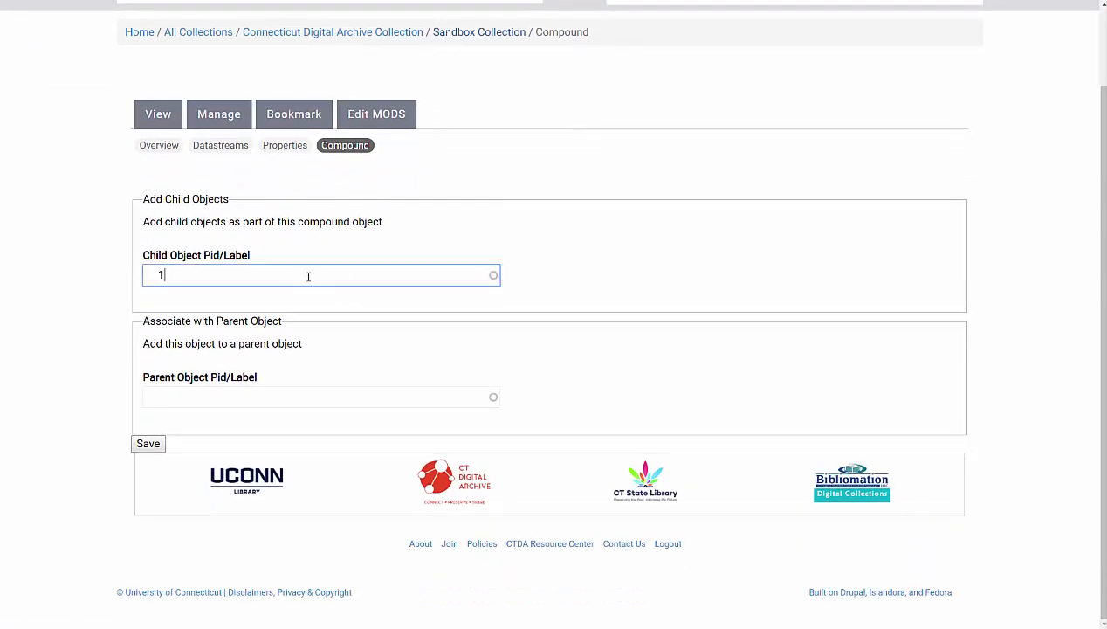
text(0002:8)
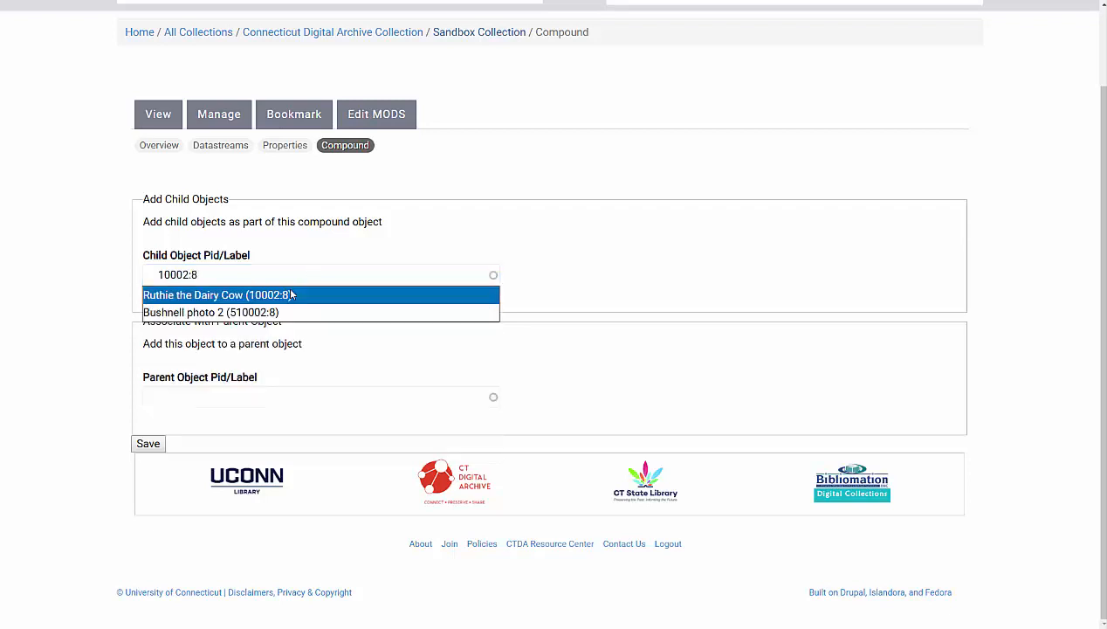
click(287, 288)
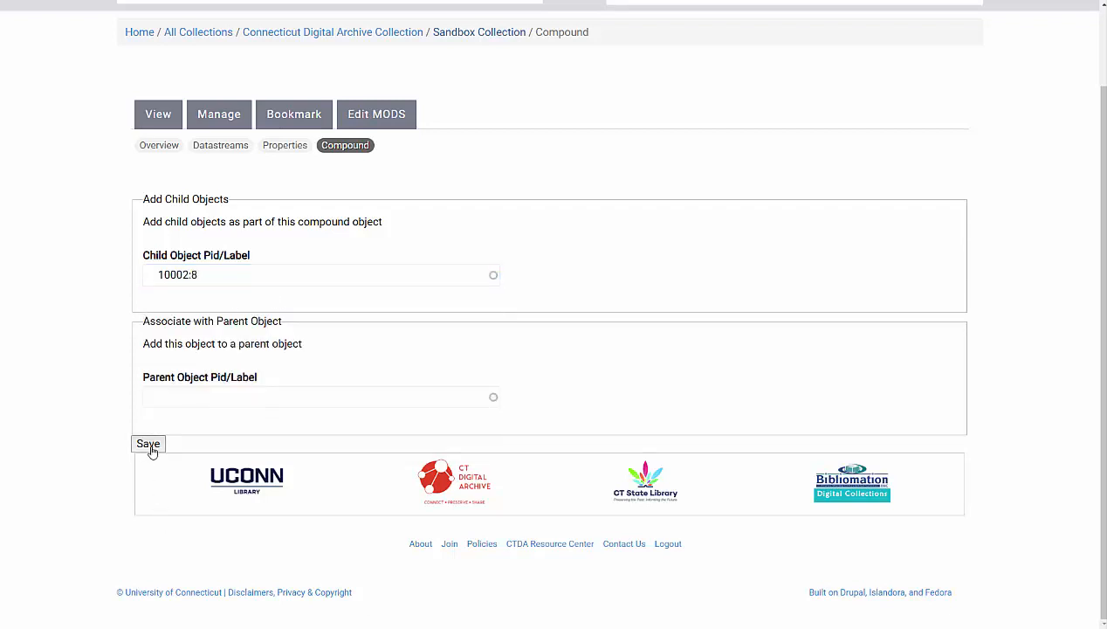
click(148, 444)
- Add Earth Day Pin (10002:9) as another child of the Parent Object and save the relationship
scroll(736, 410, down, 2)
click(271, 299)
text(100)
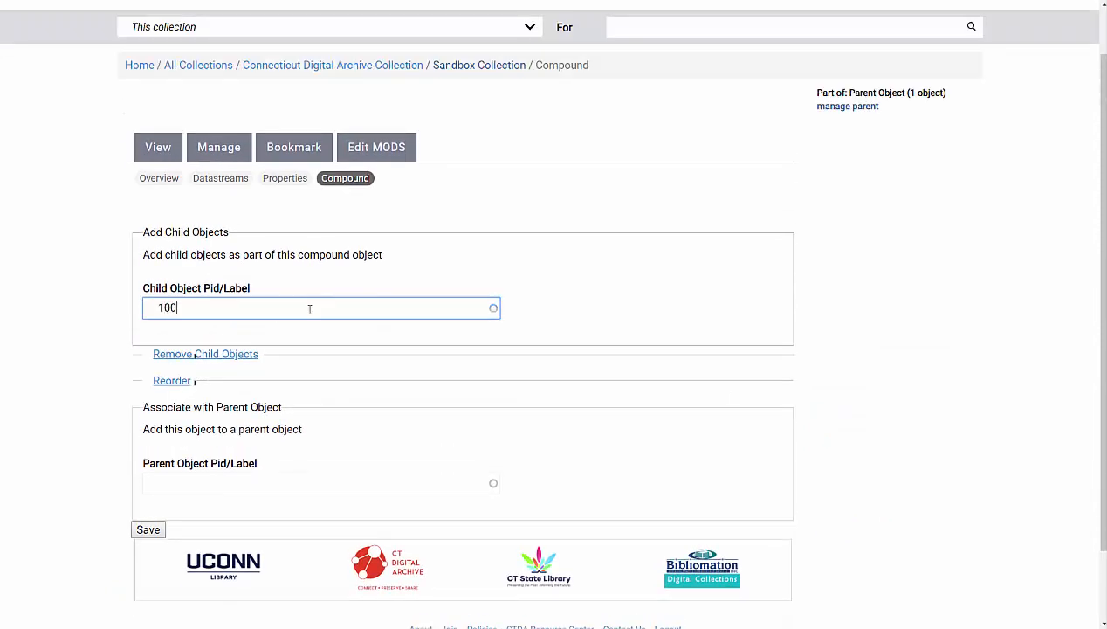
text(02:9)
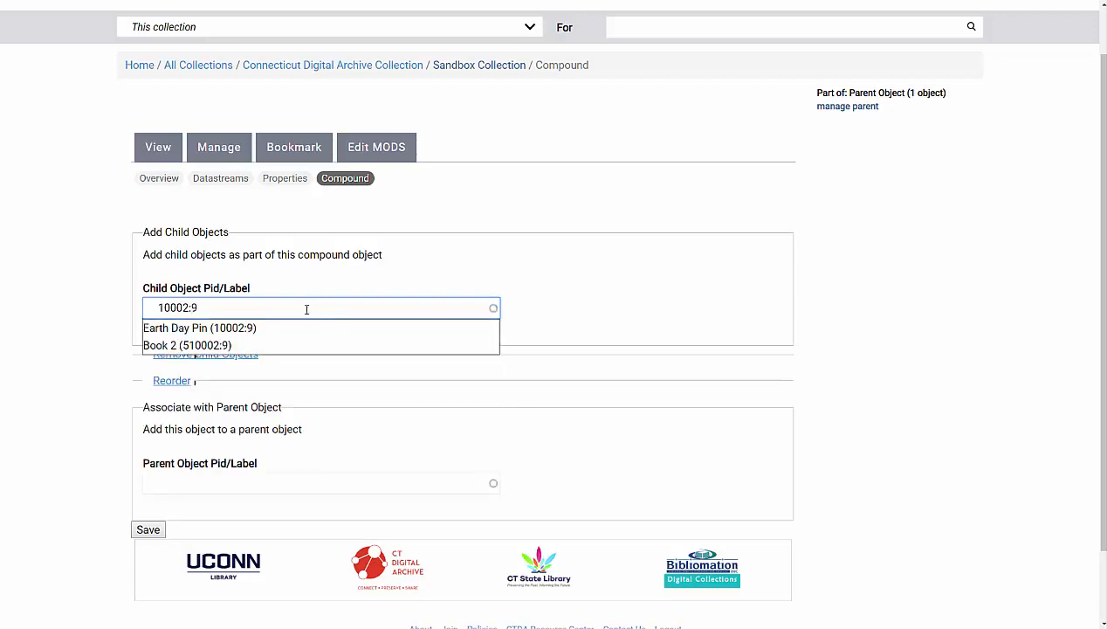
click(304, 328)
click(163, 531)
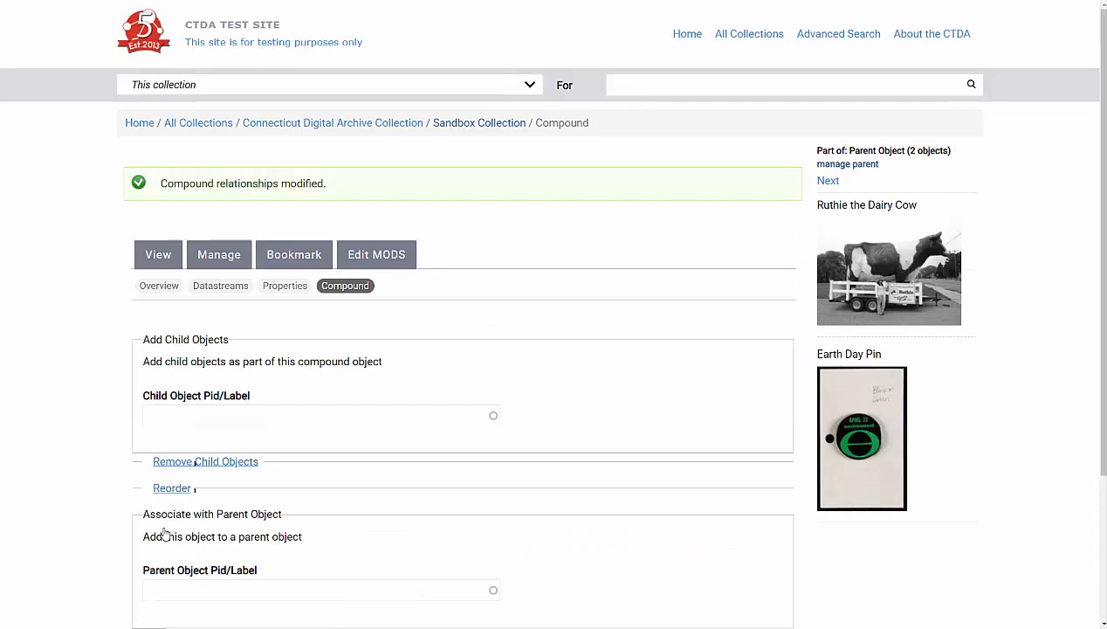
- View the compound Parent Object and examine the pages of its children, Ruthie the Dairy Cow and Earth Day Pin
click(163, 250)
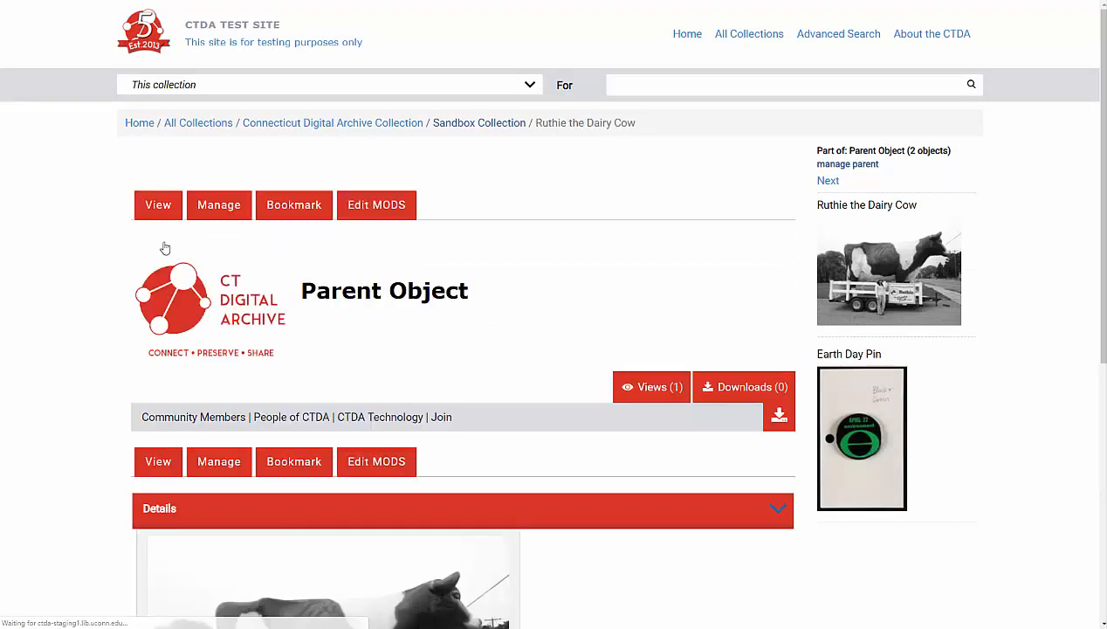
scroll(1051, 391, down, 2)
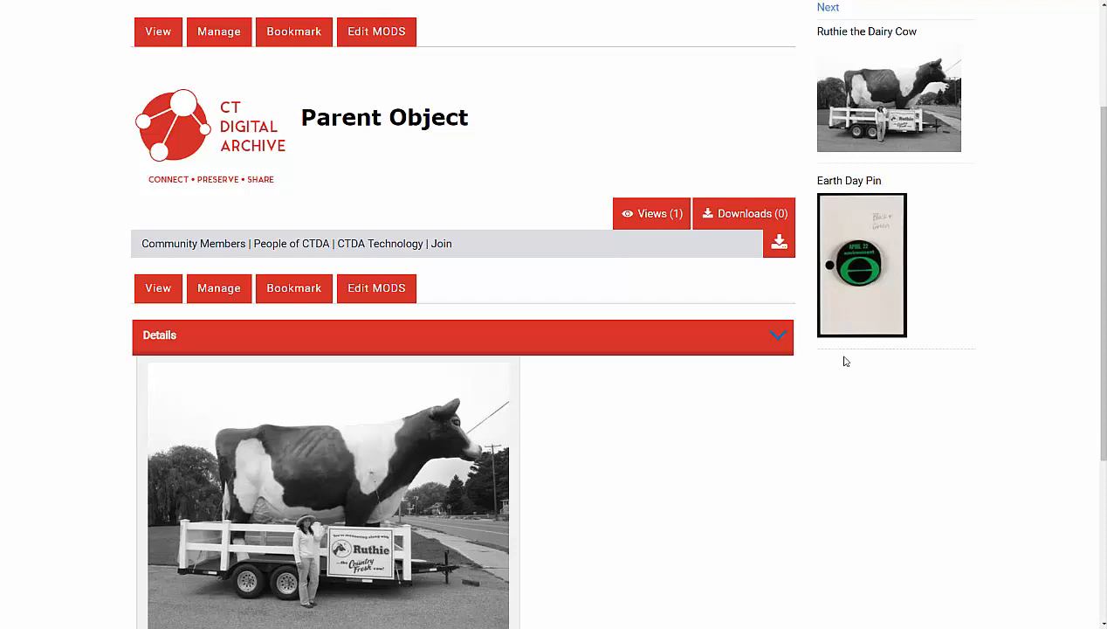
scroll(934, 131, down, 2)
scroll(934, 130, up, 2)
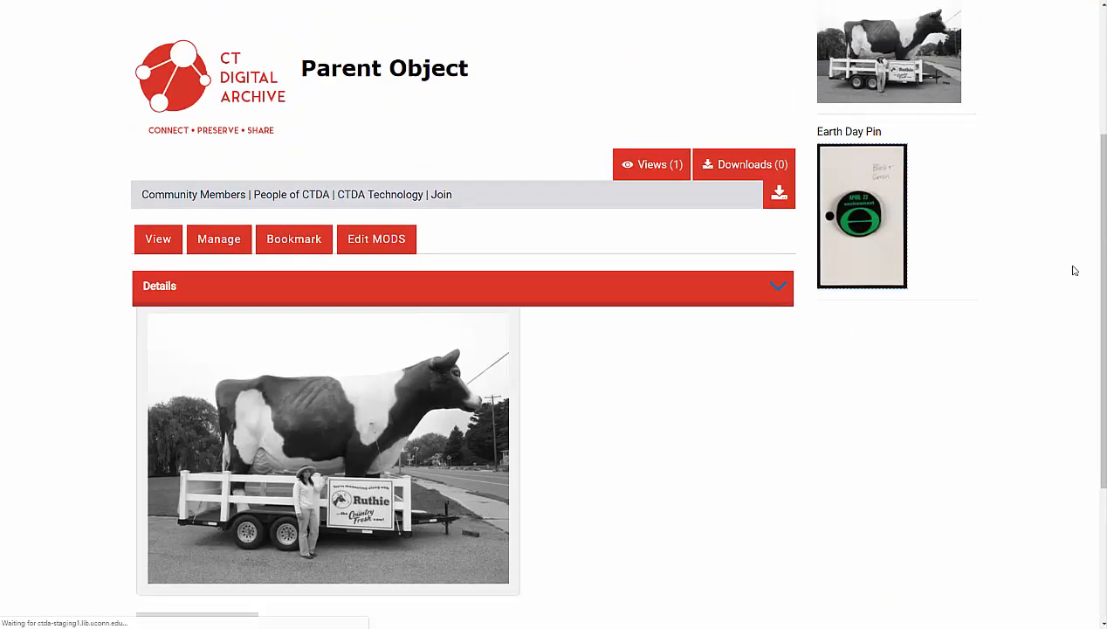
scroll(1059, 283, down, 4)
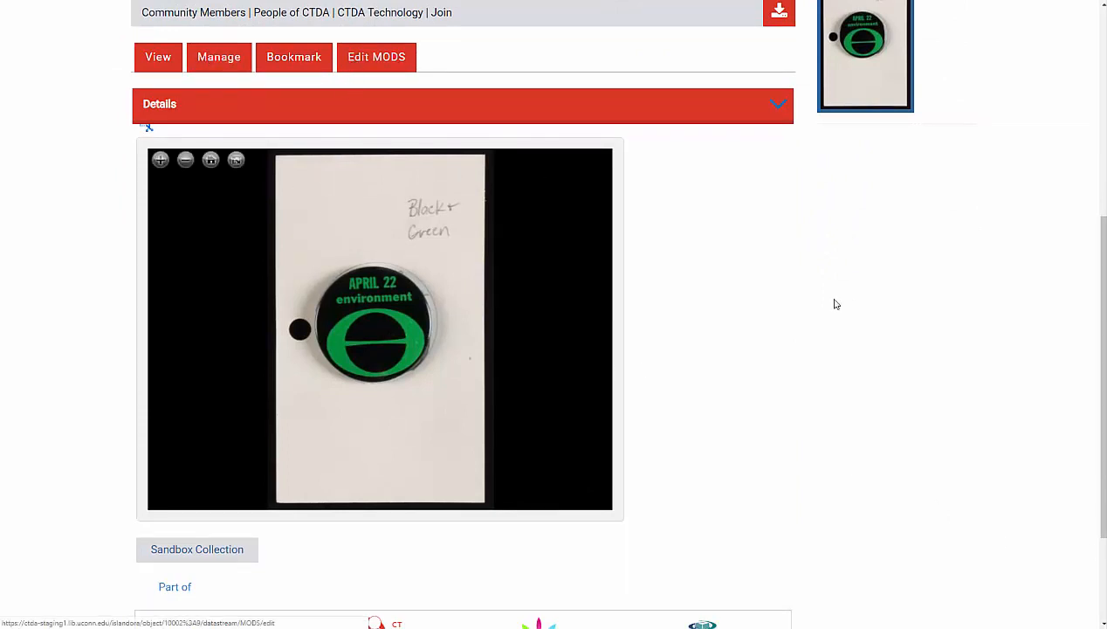
scroll(838, 307, up, 1)
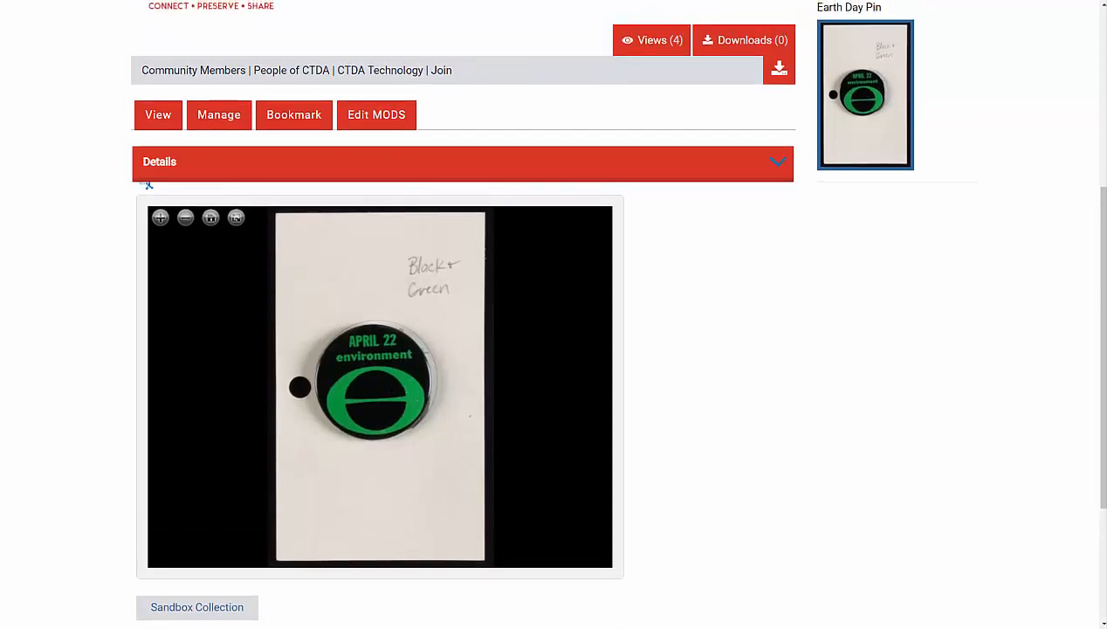